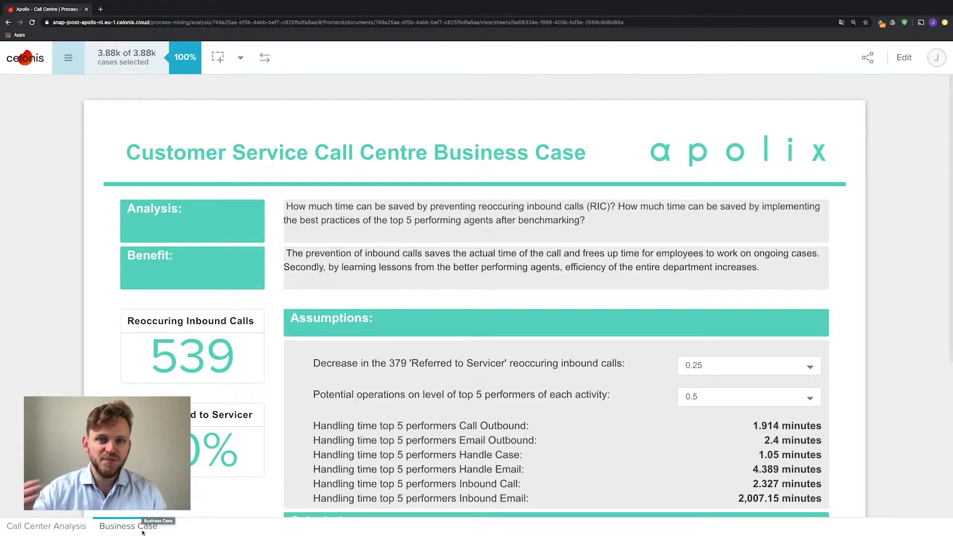
# Look through the Business Case sheet, return to the Call Center Analysis sheet and filter it to the Handle Email operation.
pyautogui.scroll(-3, 534, 398)
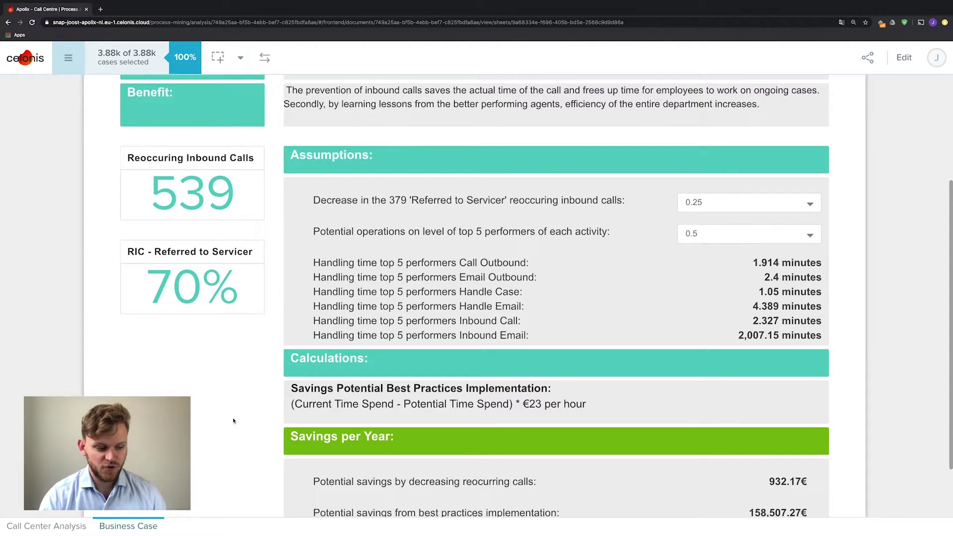
pyautogui.click(69, 528)
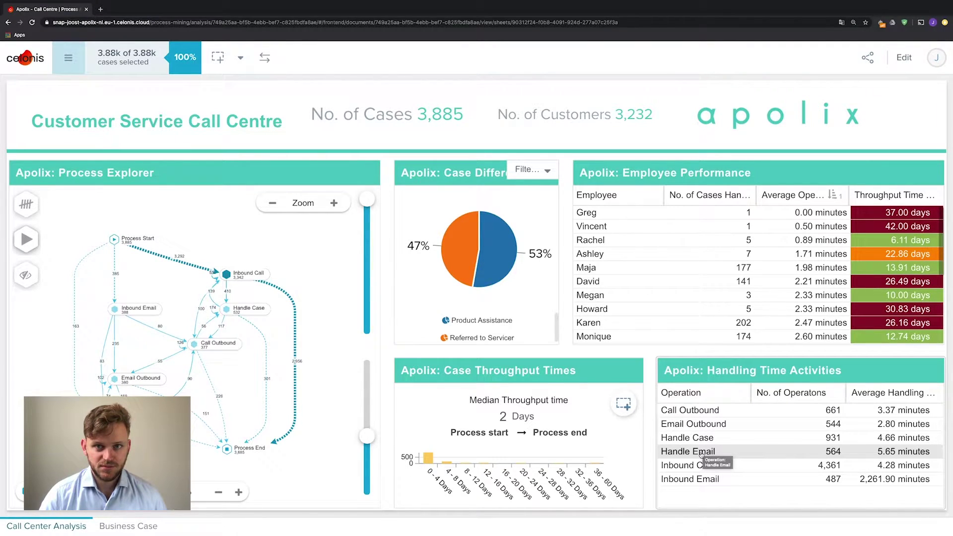
pyautogui.click(701, 454)
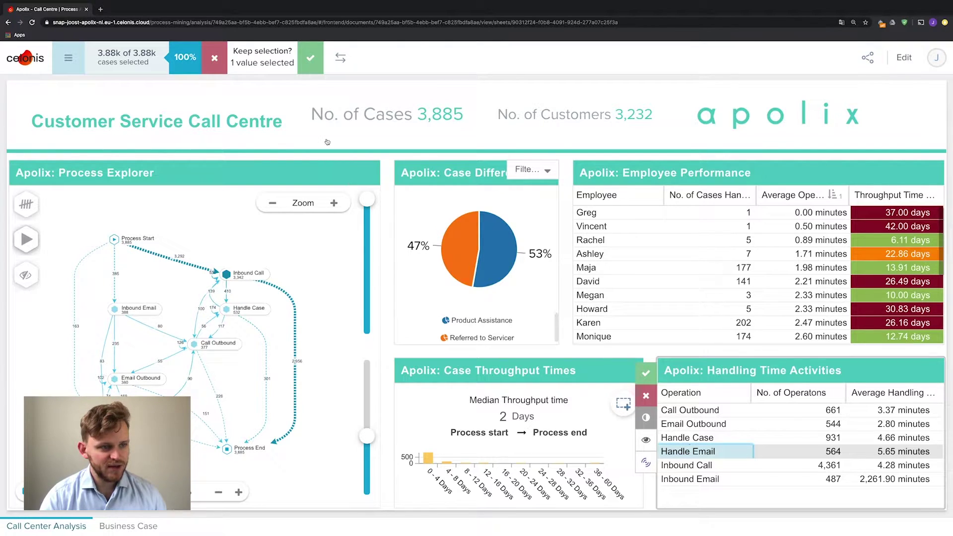
pyautogui.click(311, 59)
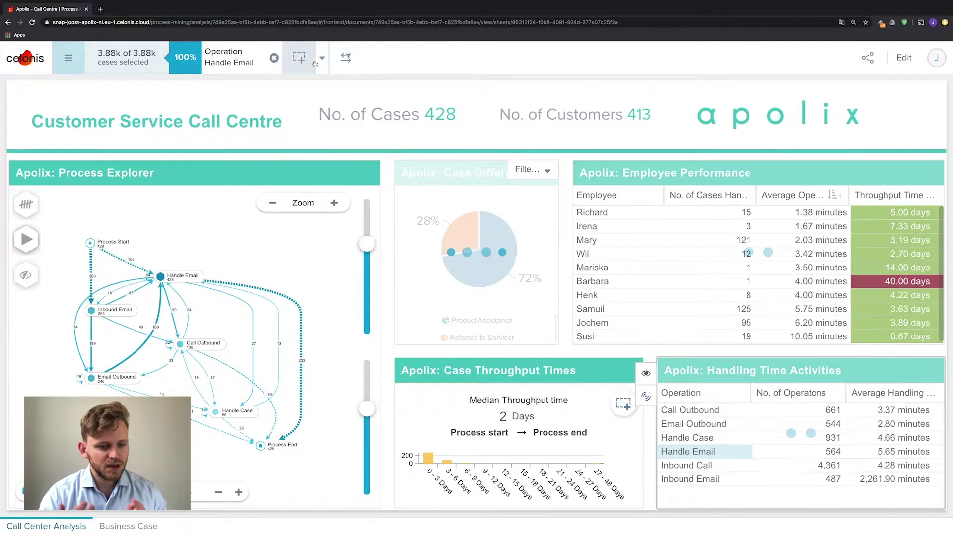
# Narrow the selection to Product Assistance cases and review the average handling times in the Employee Performance table.
pyautogui.moveTo(504, 253)
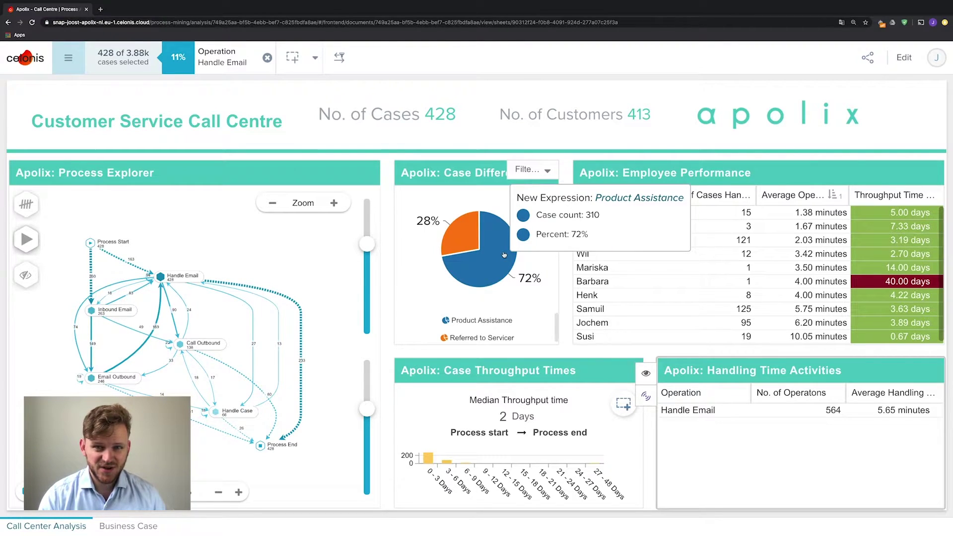
pyautogui.click(503, 254)
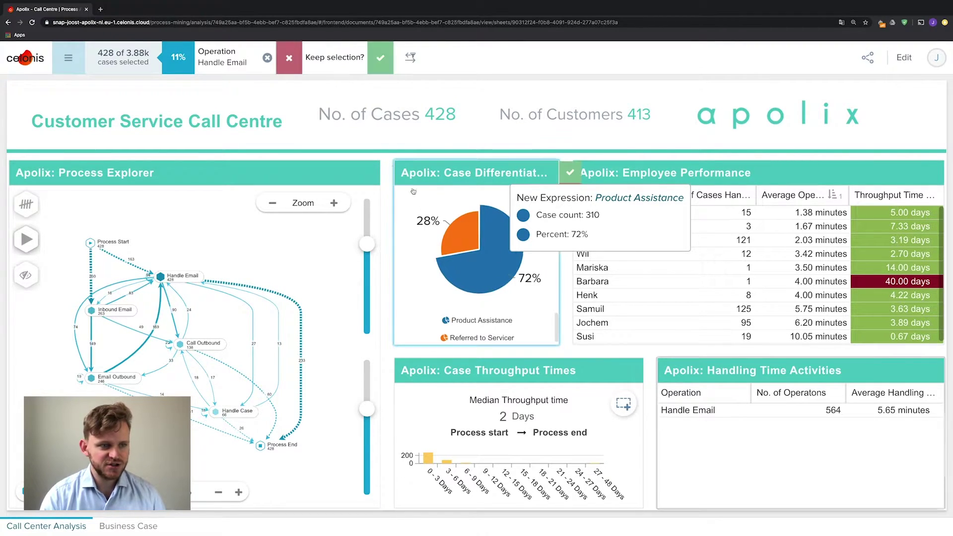
pyautogui.click(378, 54)
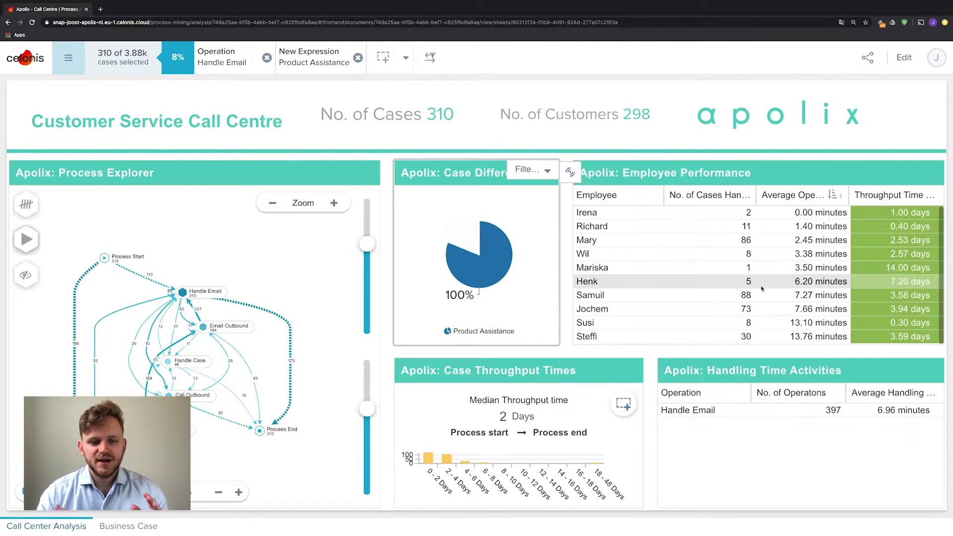
pyautogui.moveTo(761, 288)
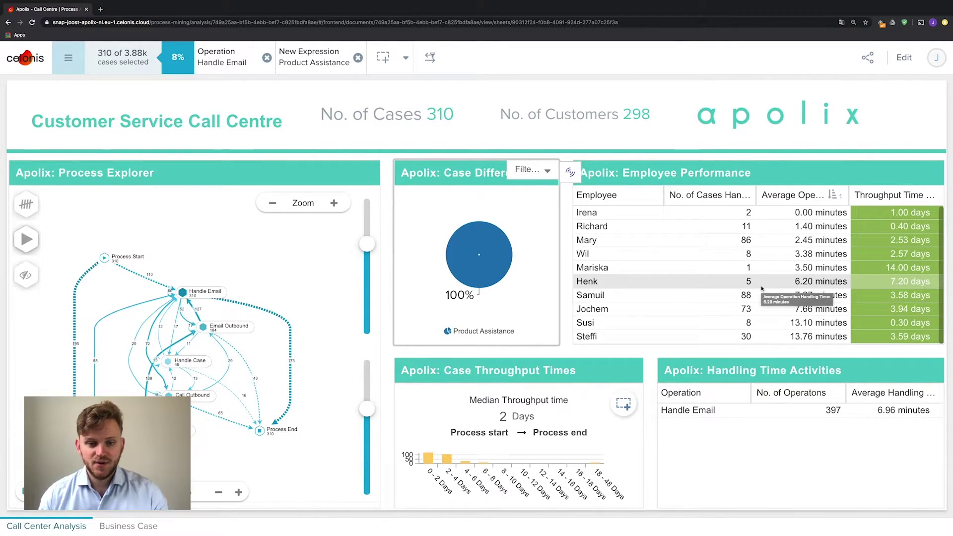
pyautogui.scroll(-2, 762, 288)
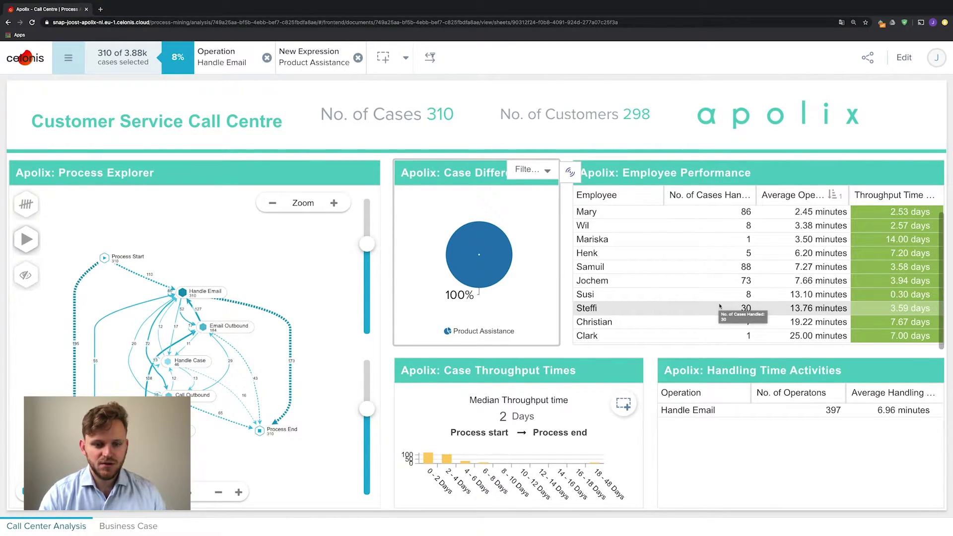
pyautogui.scroll(1, 719, 306)
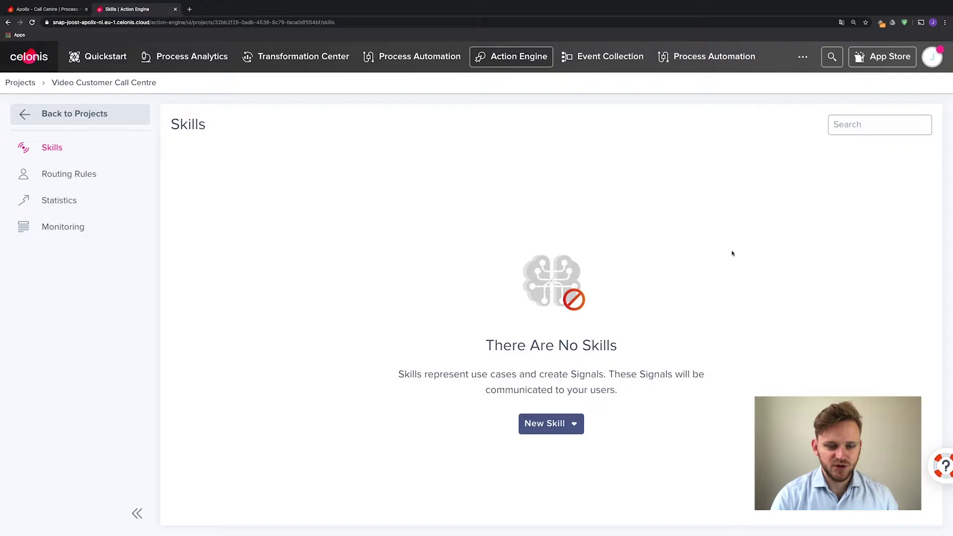
# Create a custom skill named "handle email - performance" based on the Call Center (Snap Challenge - Call Centre) data model.
pyautogui.click(543, 424)
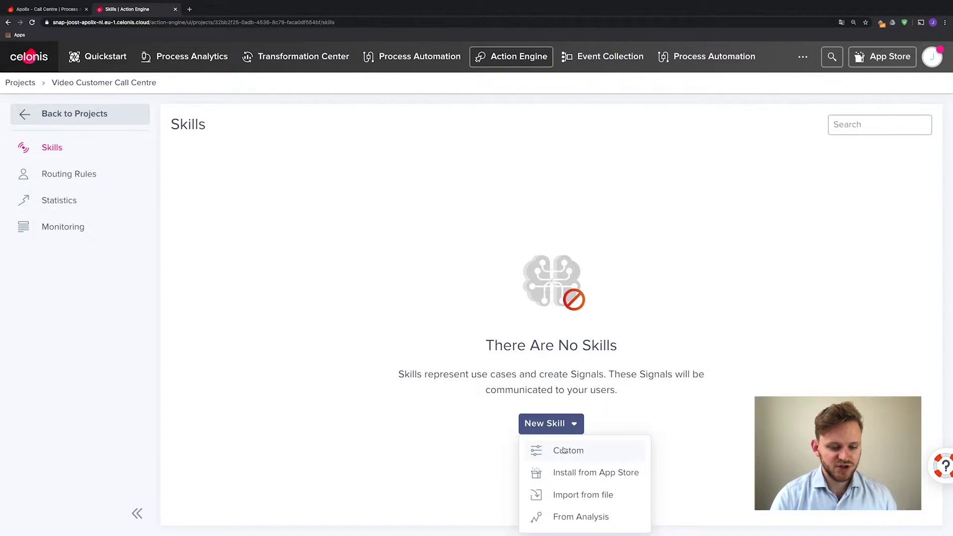
pyautogui.click(563, 450)
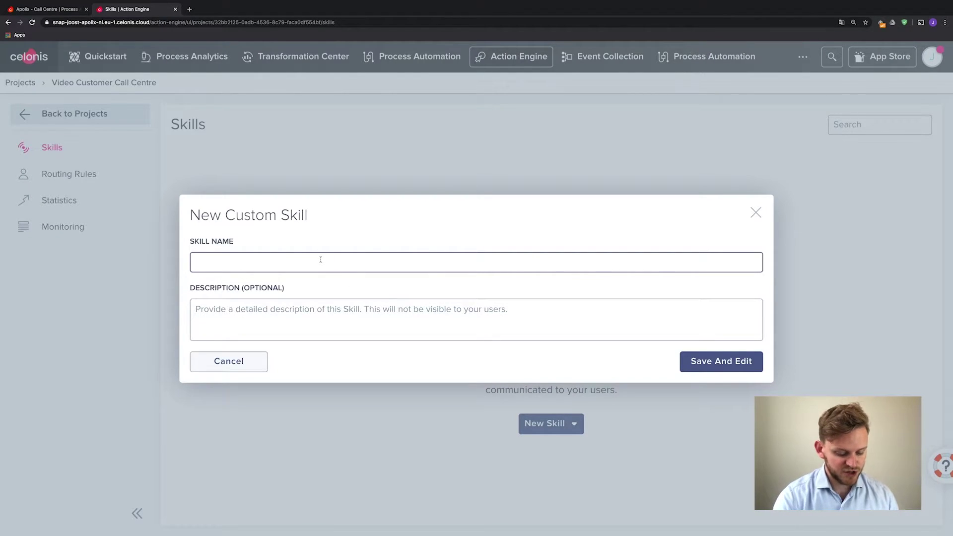
pyautogui.write('handle email - performance')
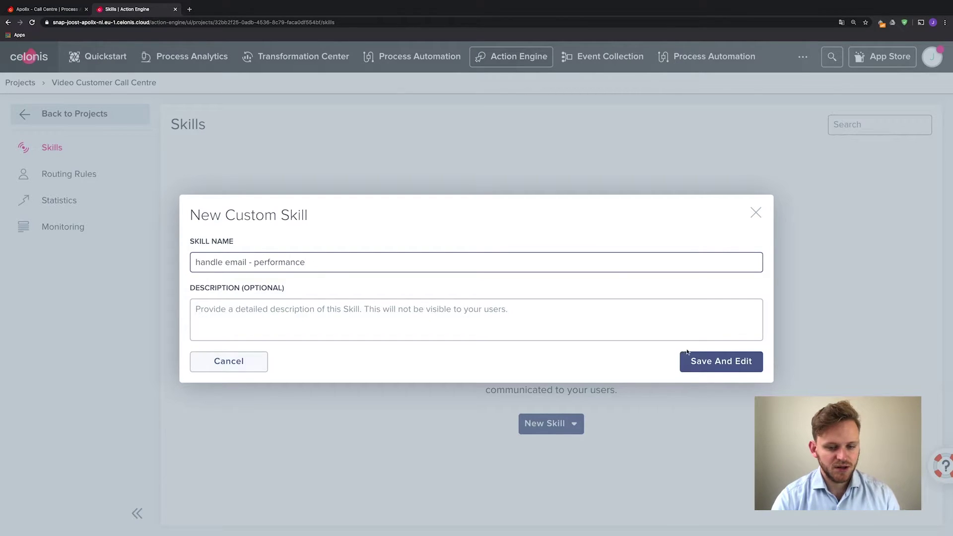
pyautogui.click(708, 359)
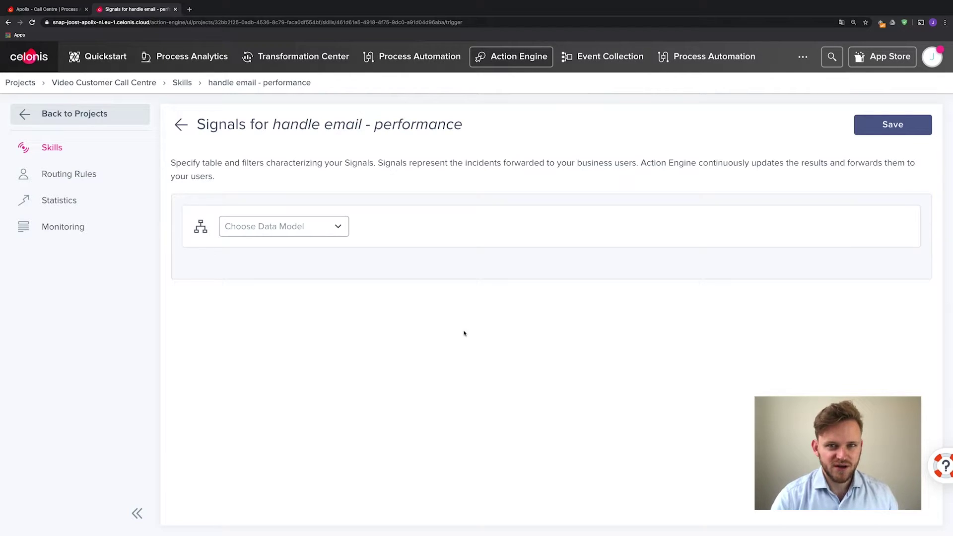
pyautogui.click(326, 234)
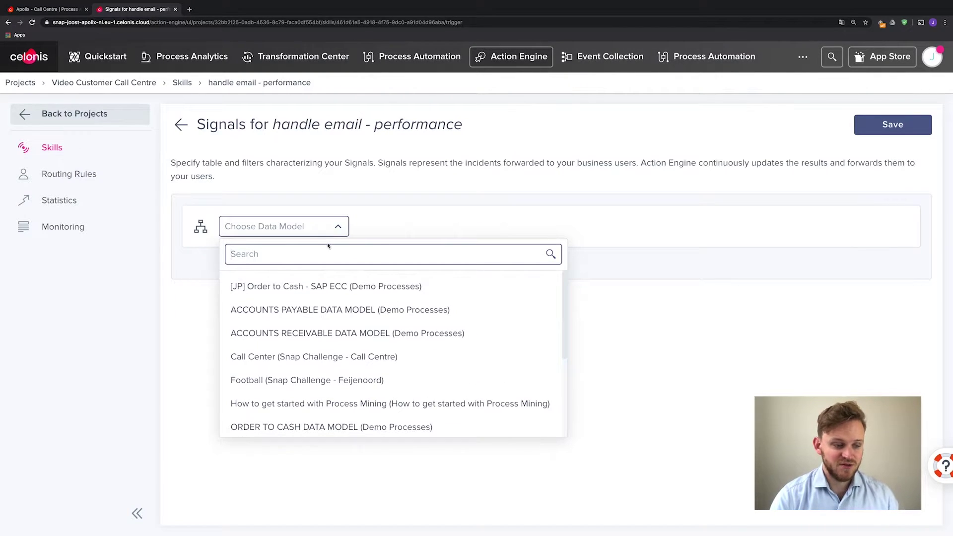
pyautogui.click(303, 356)
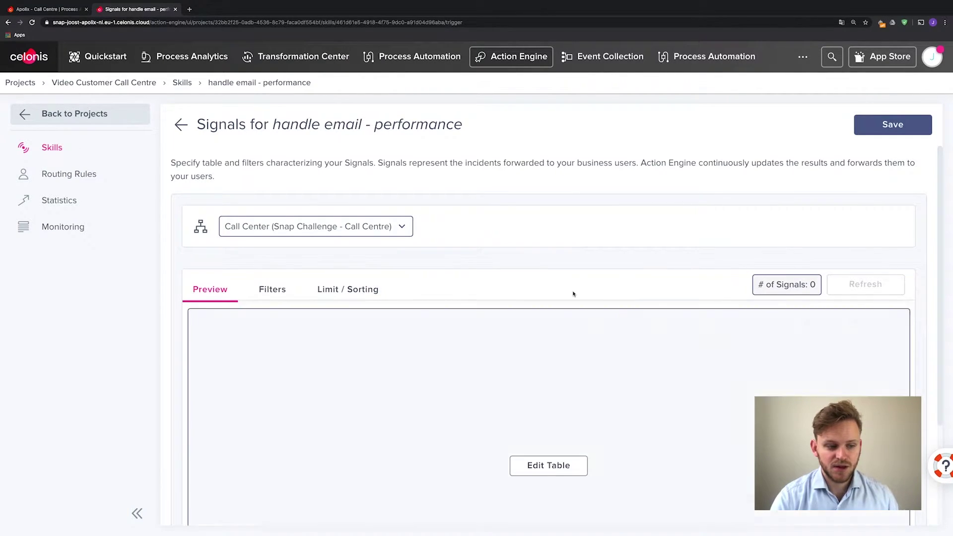
# Add the SERVICE ID, OPERATION, SERVICE TYPE and AGENT columns from CallcenterExample_csv to the skill's signal table.
pyautogui.scroll(-3, 573, 294)
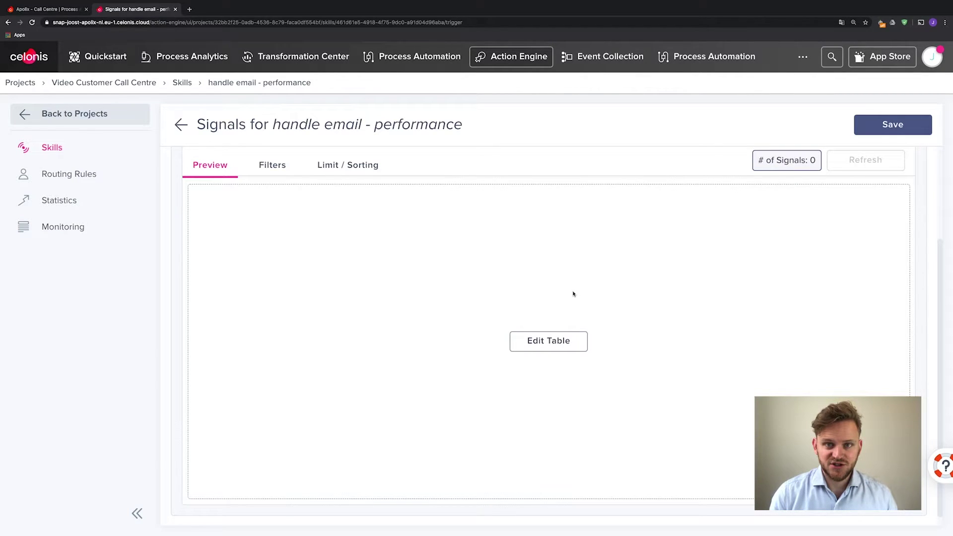
pyautogui.click(556, 339)
pyautogui.click(475, 369)
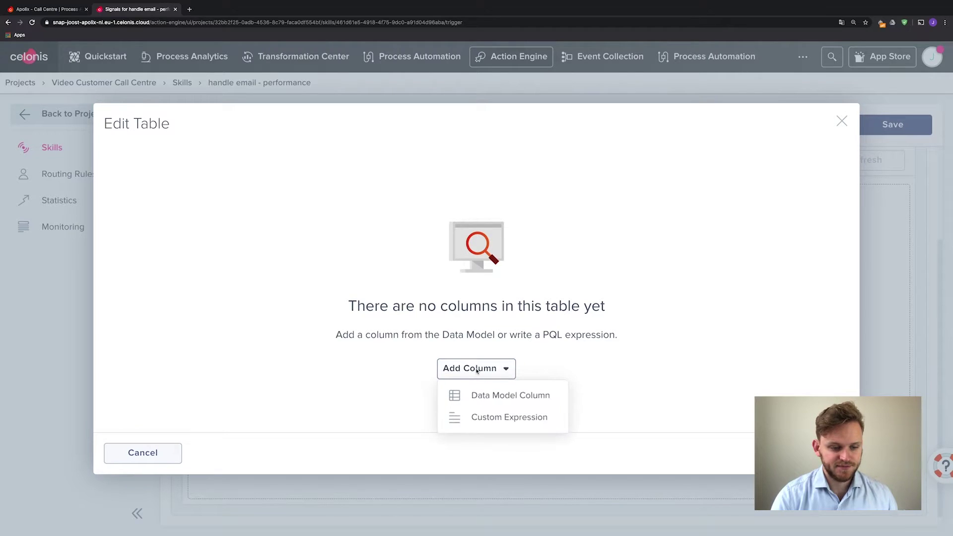
pyautogui.click(454, 395)
pyautogui.click(220, 170)
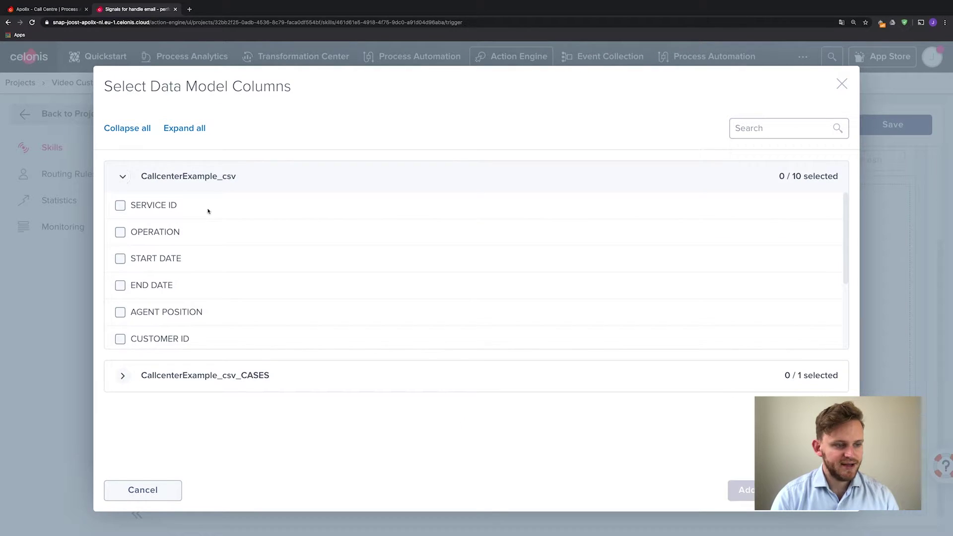
pyautogui.click(120, 206)
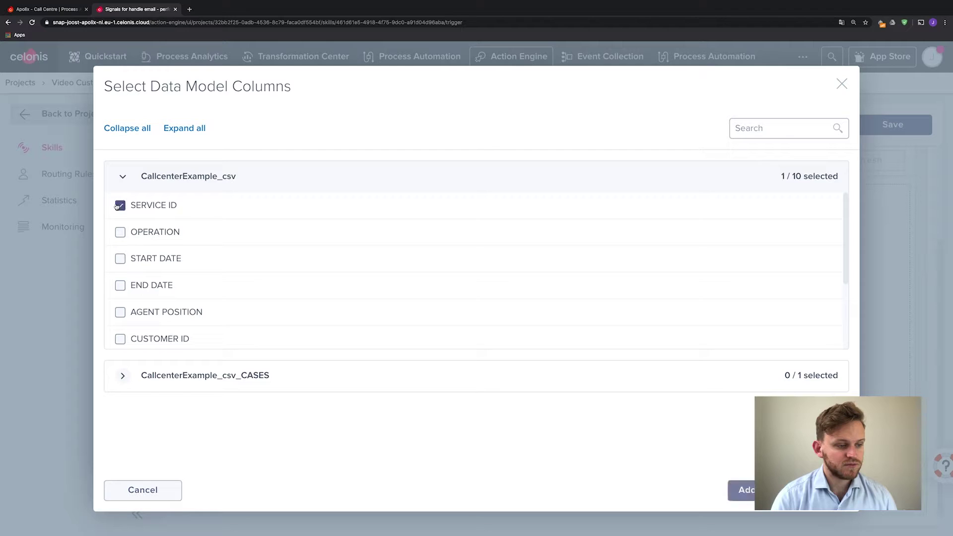
pyautogui.click(120, 231)
pyautogui.scroll(-3, 220, 298)
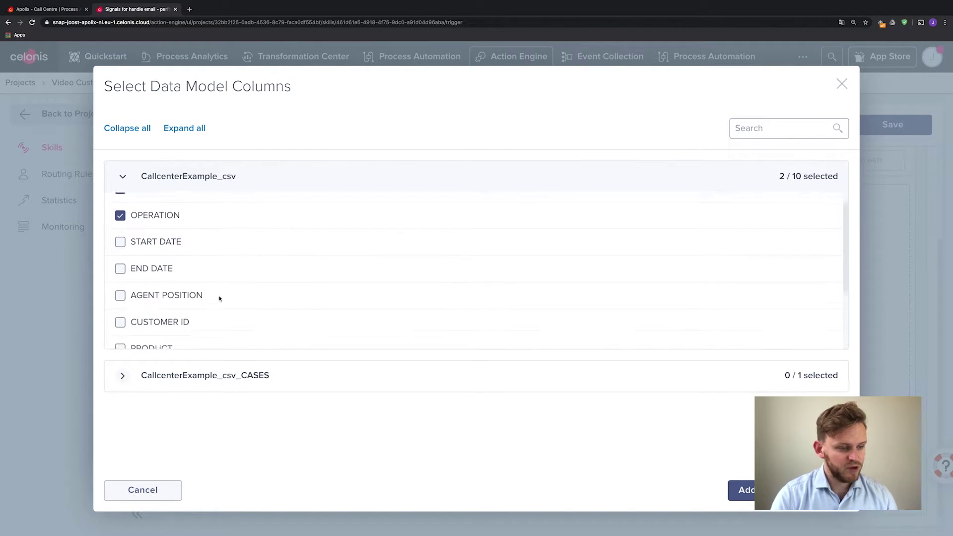
pyautogui.click(120, 319)
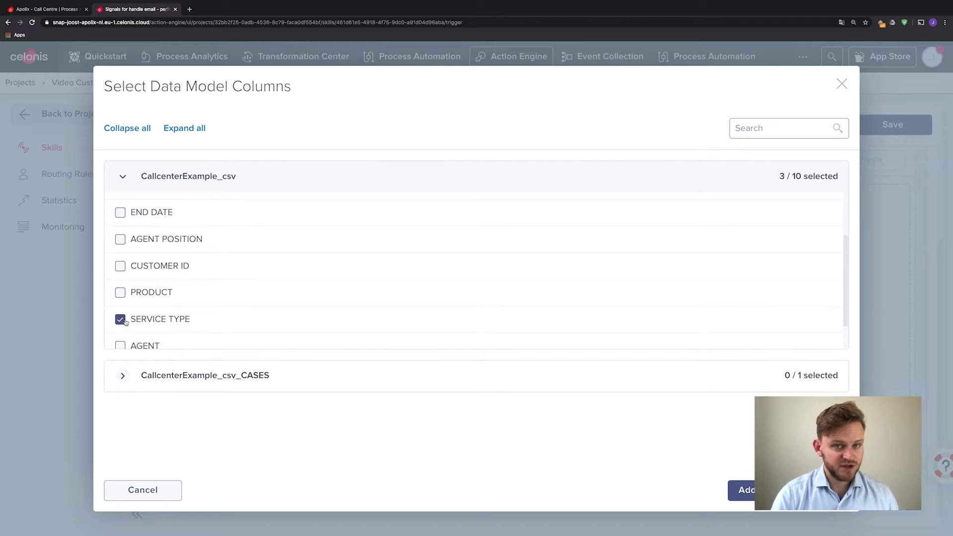
pyautogui.scroll(-1, 173, 284)
pyautogui.click(120, 307)
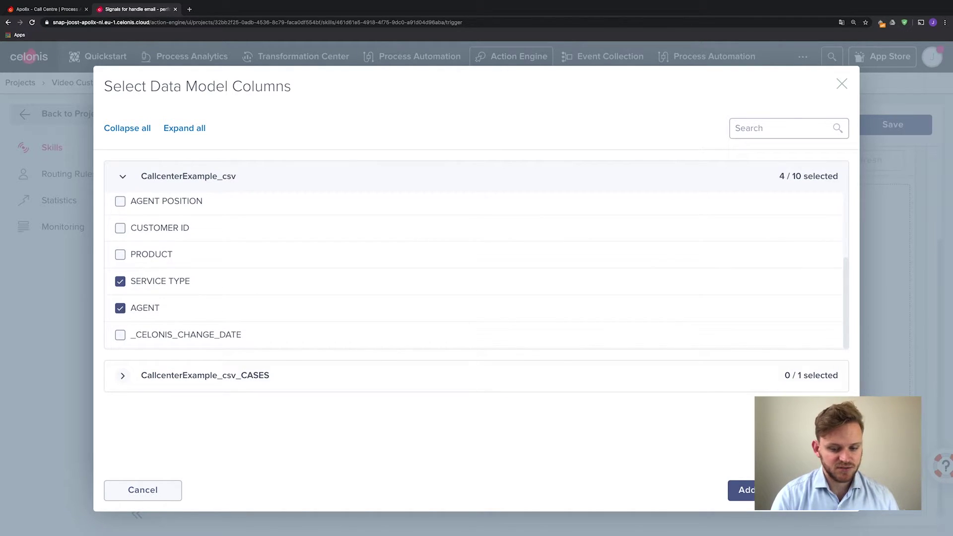
pyautogui.click(741, 489)
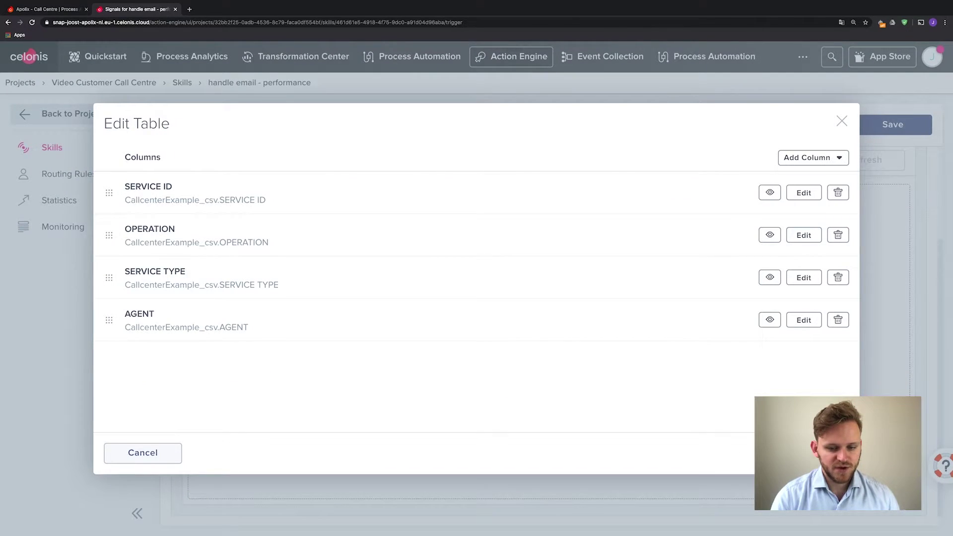
pyautogui.click(822, 453)
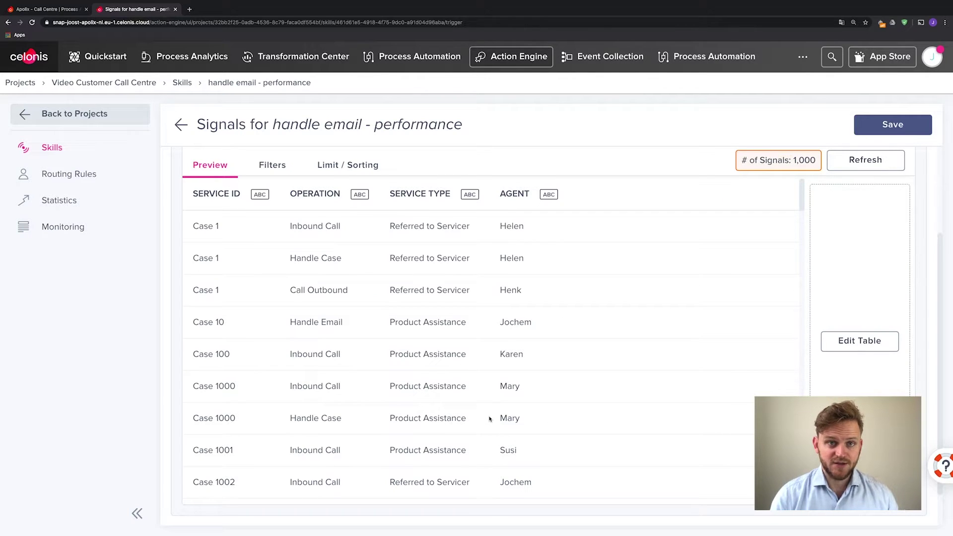
# Add a column filter named Agent on the AGENT column of CallcenterExample_csv.
pyautogui.click(272, 164)
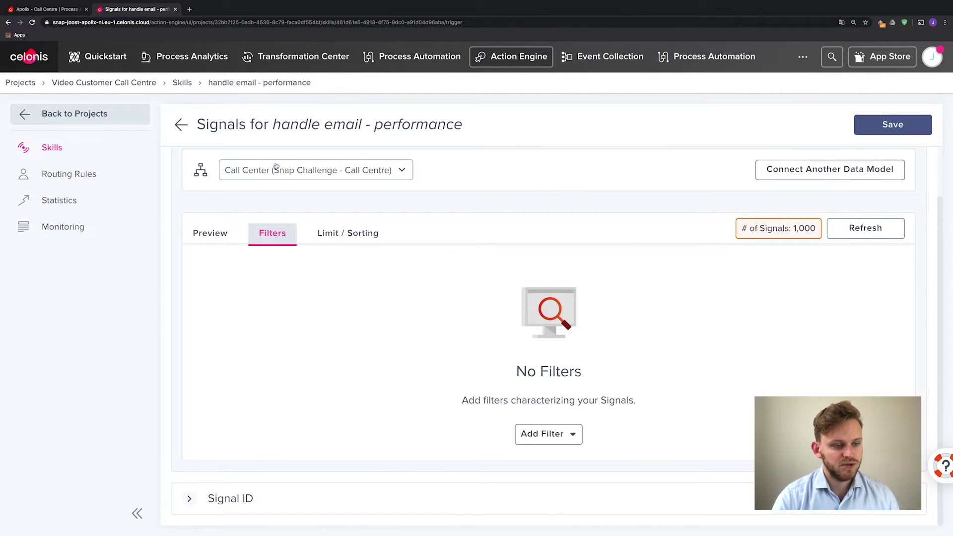
pyautogui.click(567, 432)
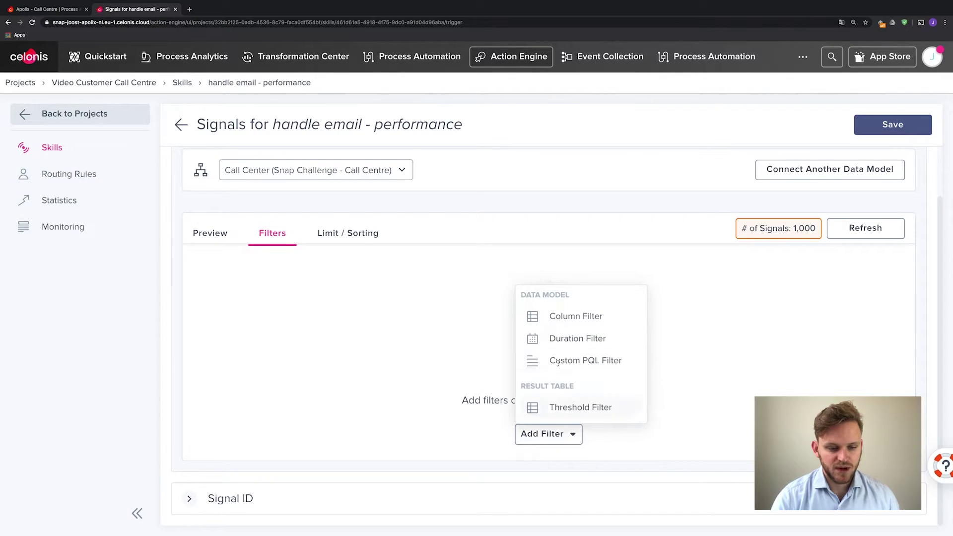
pyautogui.click(564, 314)
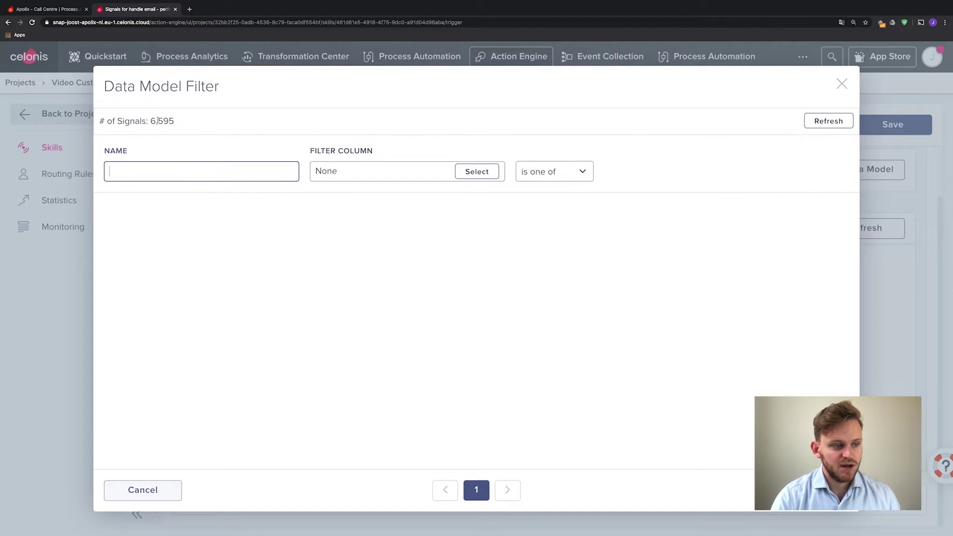
pyautogui.write('Agent')
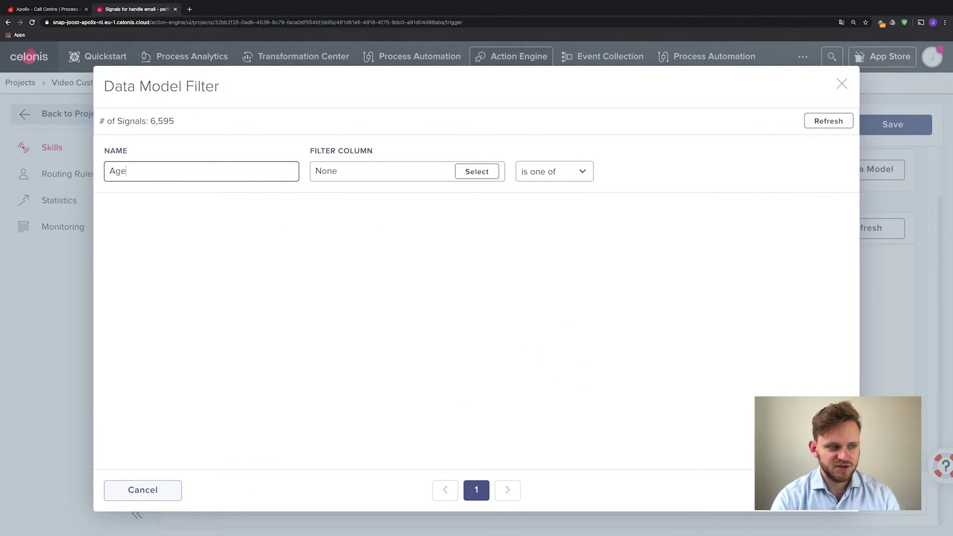
pyautogui.click(474, 171)
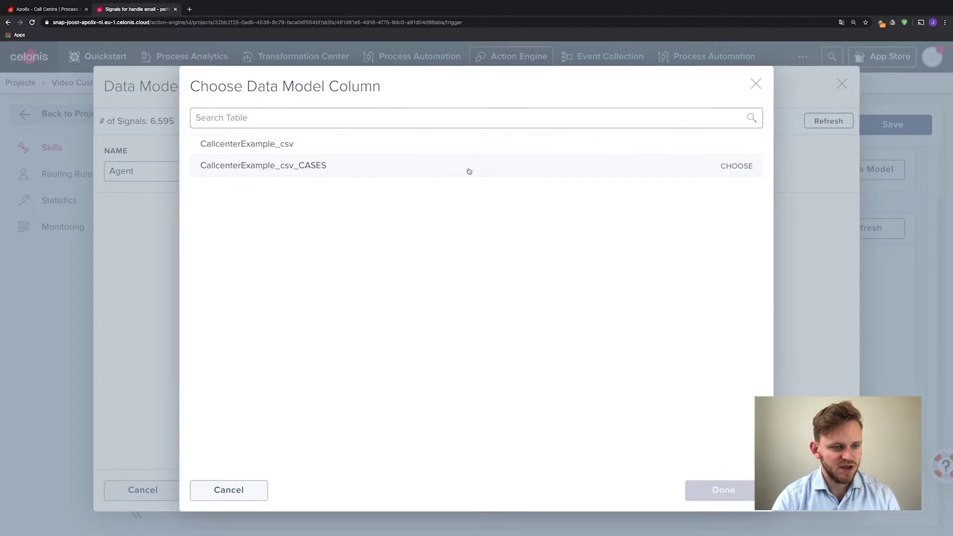
pyautogui.click(357, 152)
pyautogui.click(543, 314)
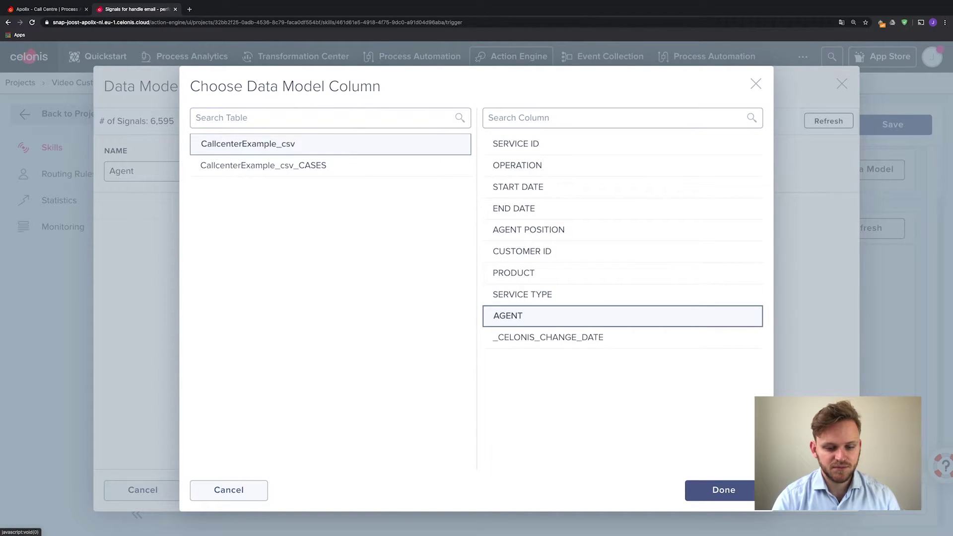
pyautogui.doubleClick(526, 317)
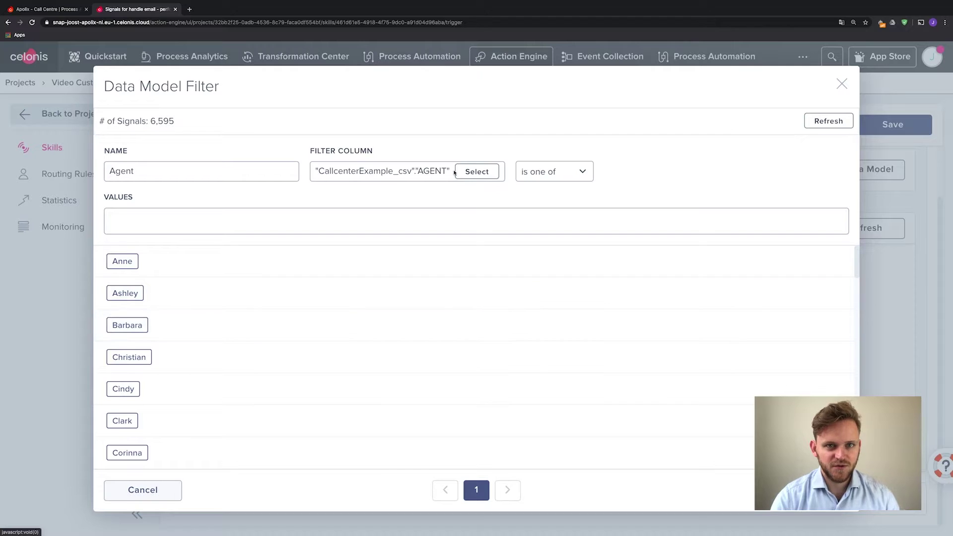
# Restrict the Agent filter to the six selected lower-performing agents and apply it.
pyautogui.click(404, 217)
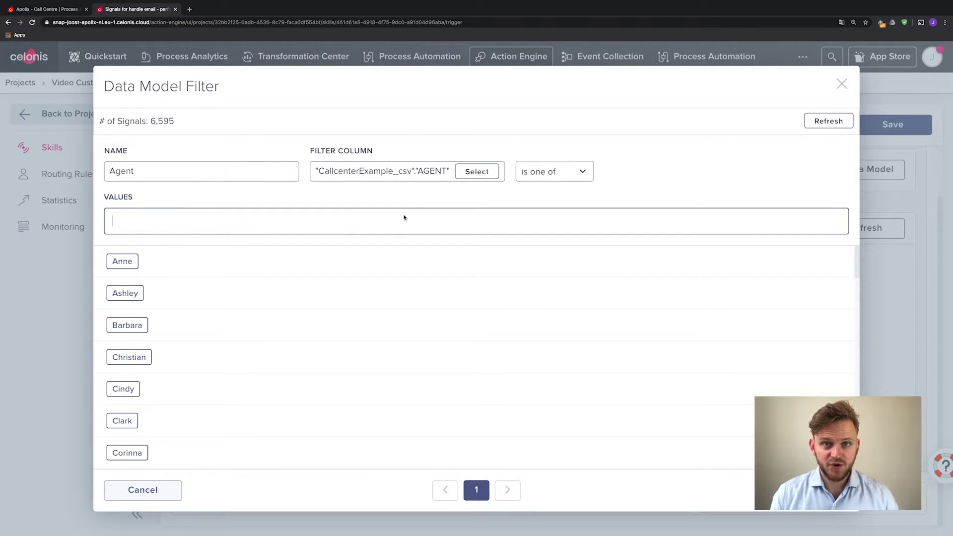
pyautogui.write('sa')
pyautogui.click(245, 266)
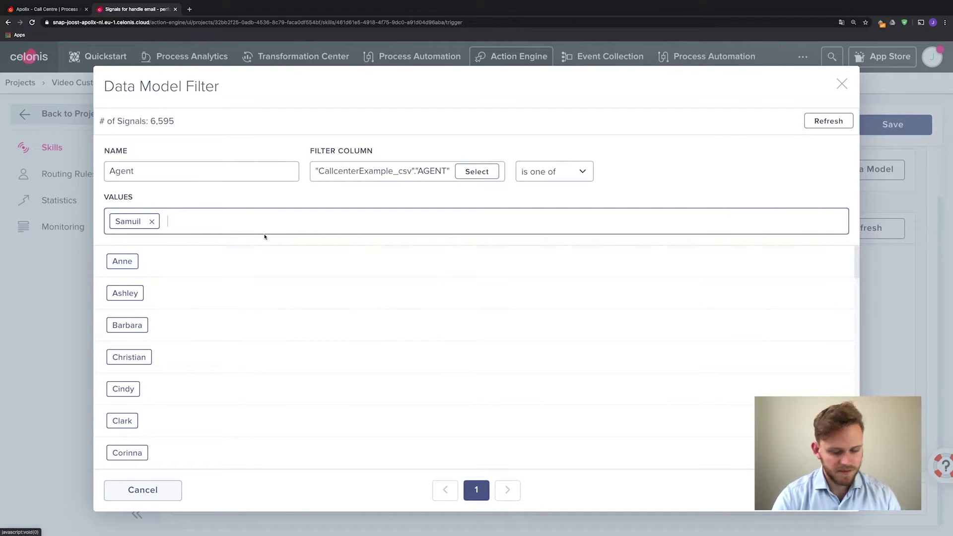
pyautogui.write('jo')
pyautogui.click(250, 260)
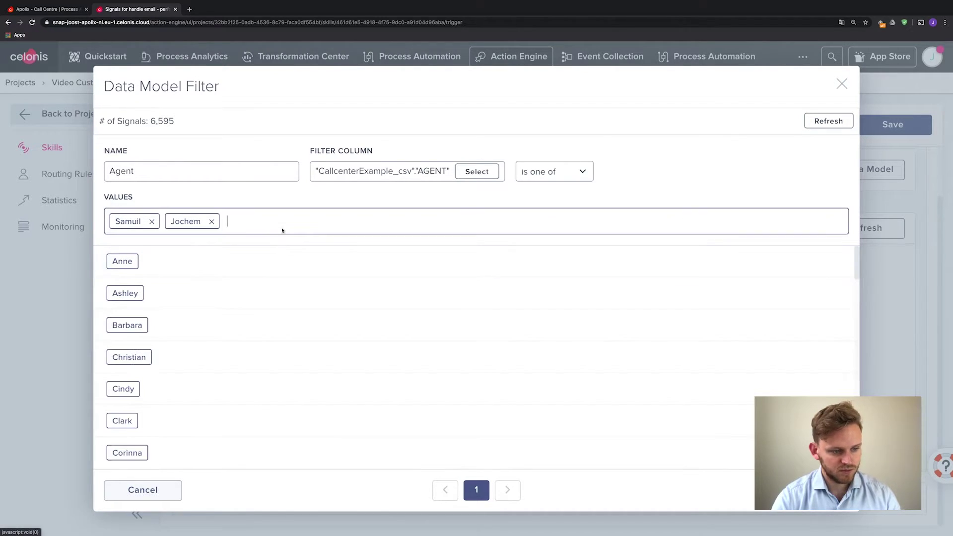
pyautogui.write('s')
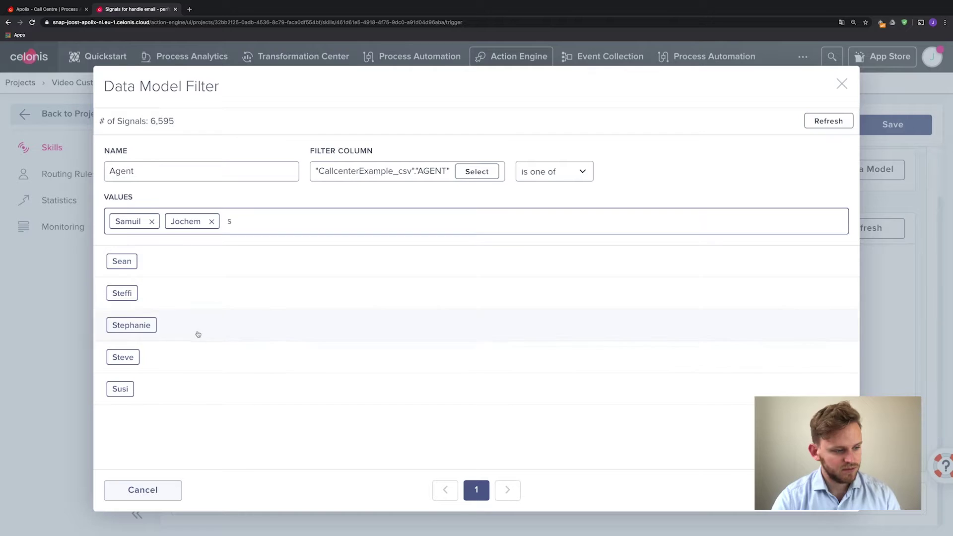
pyautogui.click(174, 386)
pyautogui.write('s')
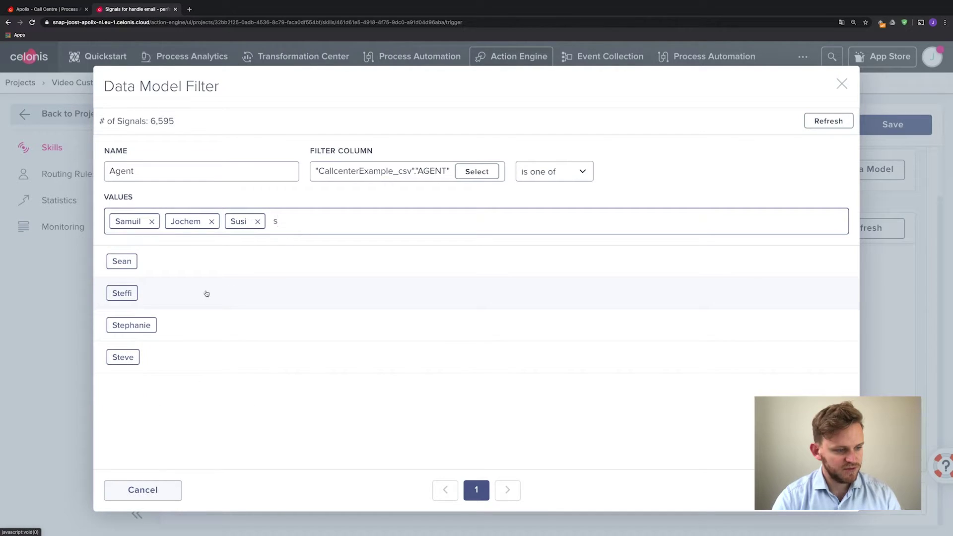
pyautogui.click(187, 295)
pyautogui.write('c')
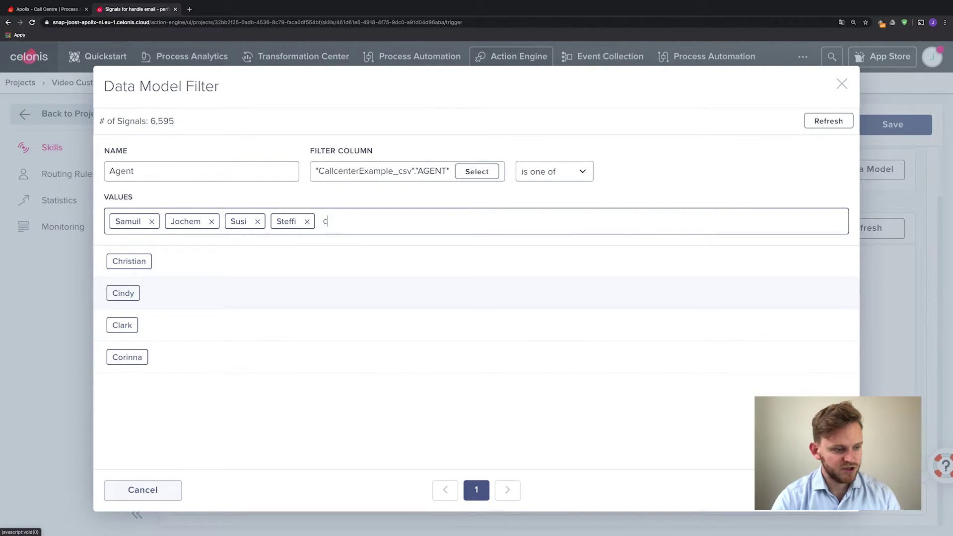
pyautogui.click(159, 265)
pyautogui.write('c')
pyautogui.click(147, 291)
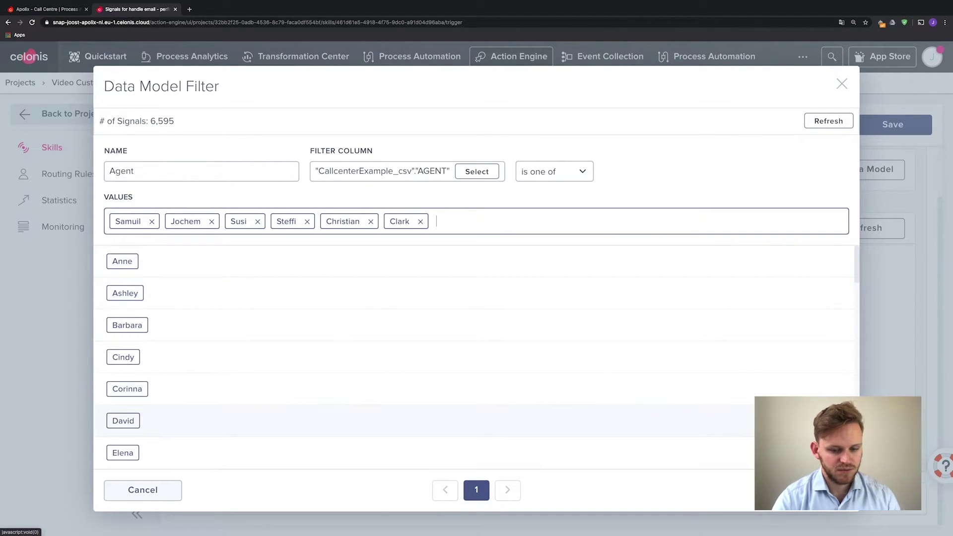
pyautogui.click(814, 489)
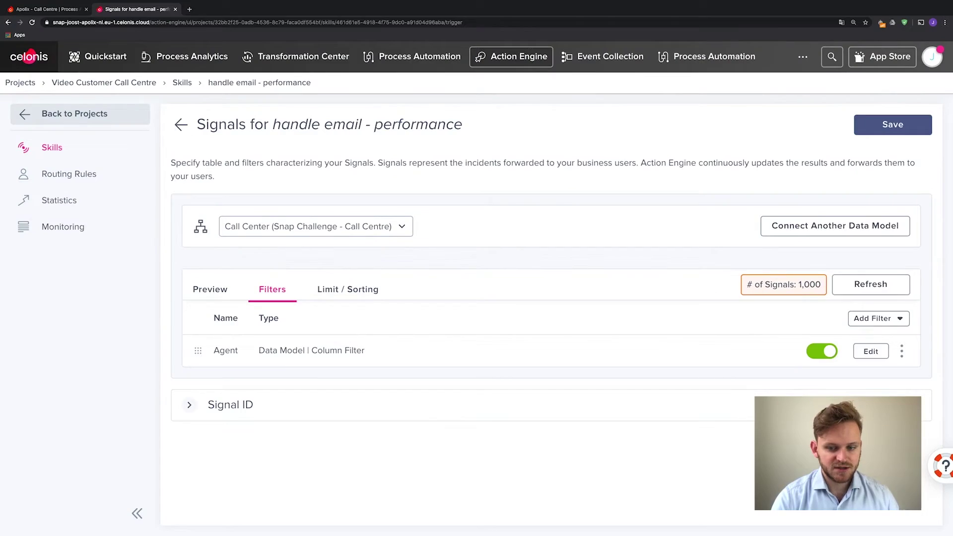
# Create another data model column filter for the signals and name it Service Type.
pyautogui.click(877, 319)
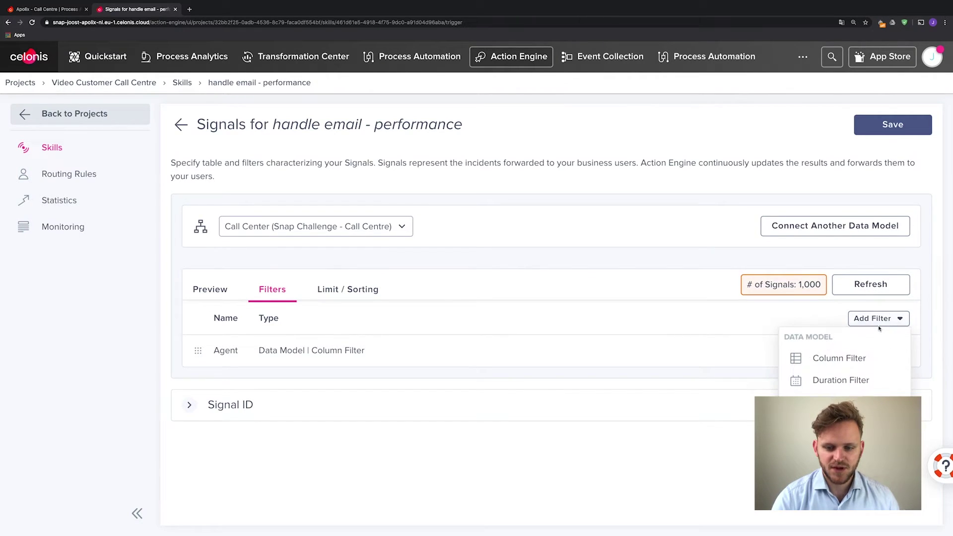
pyautogui.click(844, 358)
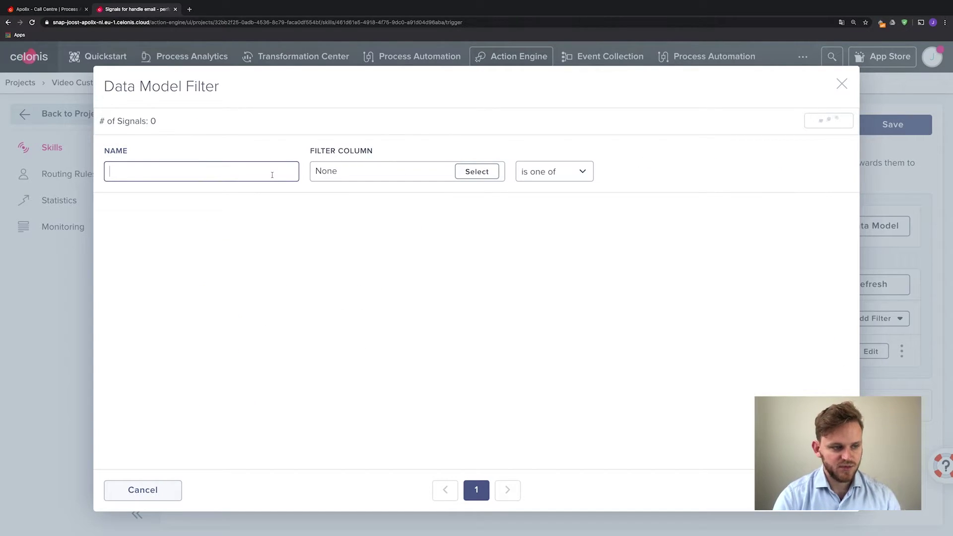
pyautogui.write('ser')
pyautogui.press('BackSpace')
pyautogui.press('BackSpace')
pyautogui.press('BackSpace')
pyautogui.write('Seriv')
pyautogui.write('ce Type')
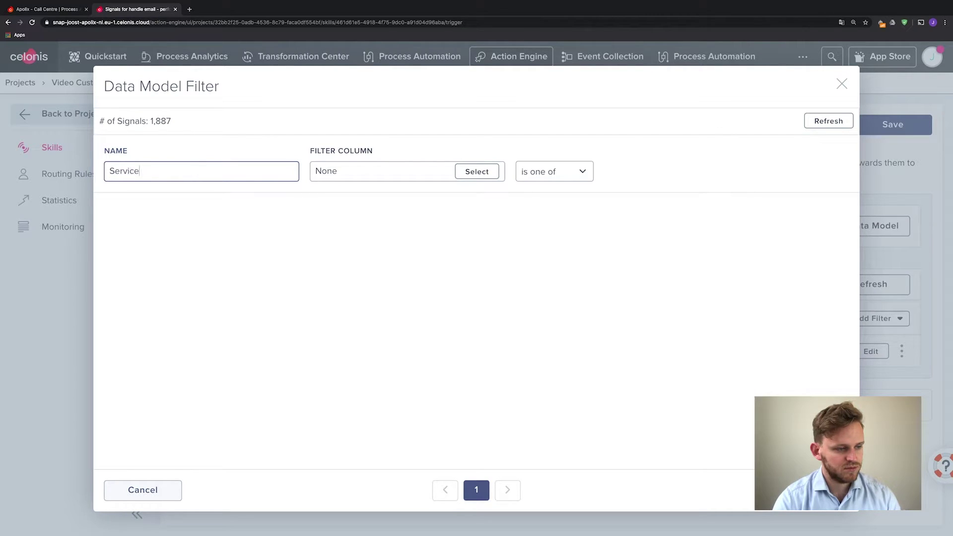
# Base the Service Type filter on the SERVICE TYPE column of CallcenterExample_csv and keep only Product Assistance.
pyautogui.click(486, 177)
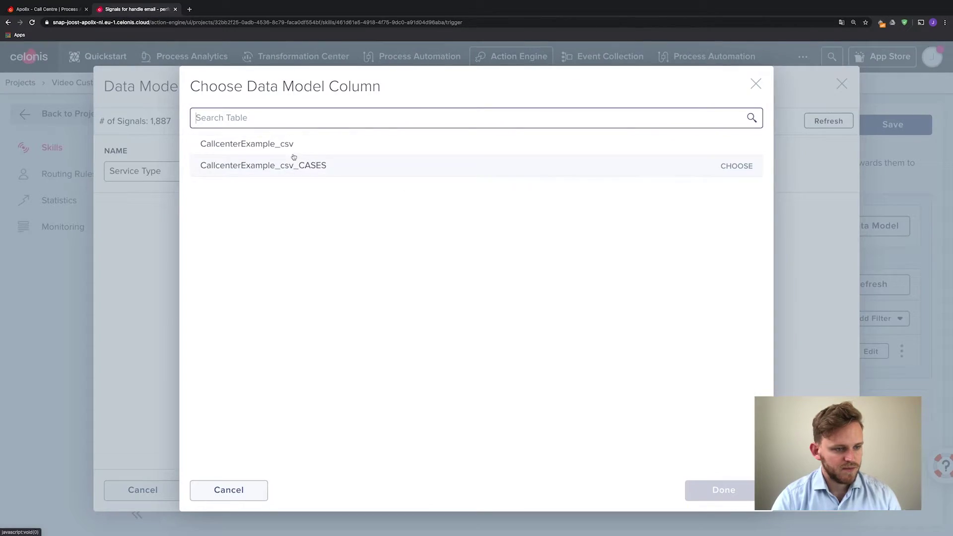
pyautogui.click(281, 145)
pyautogui.click(517, 293)
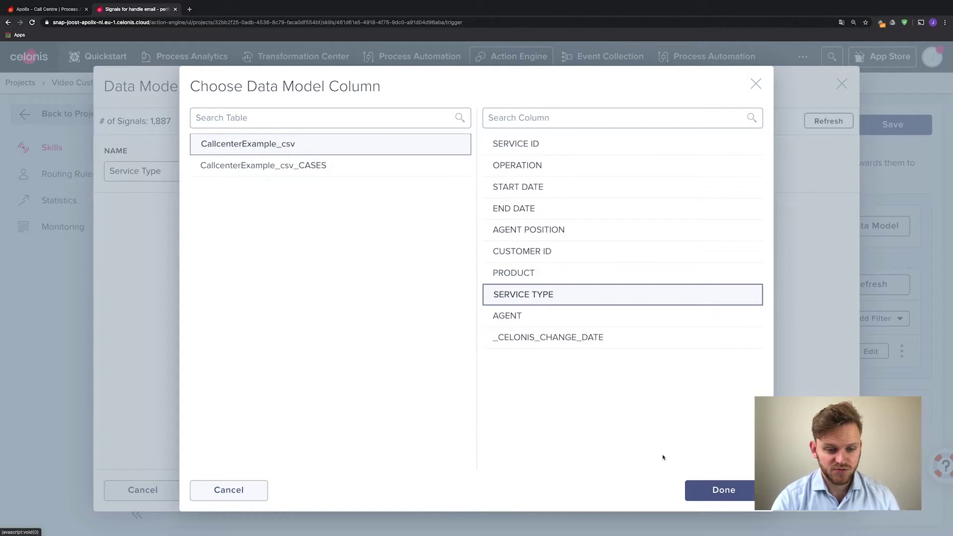
pyautogui.click(717, 490)
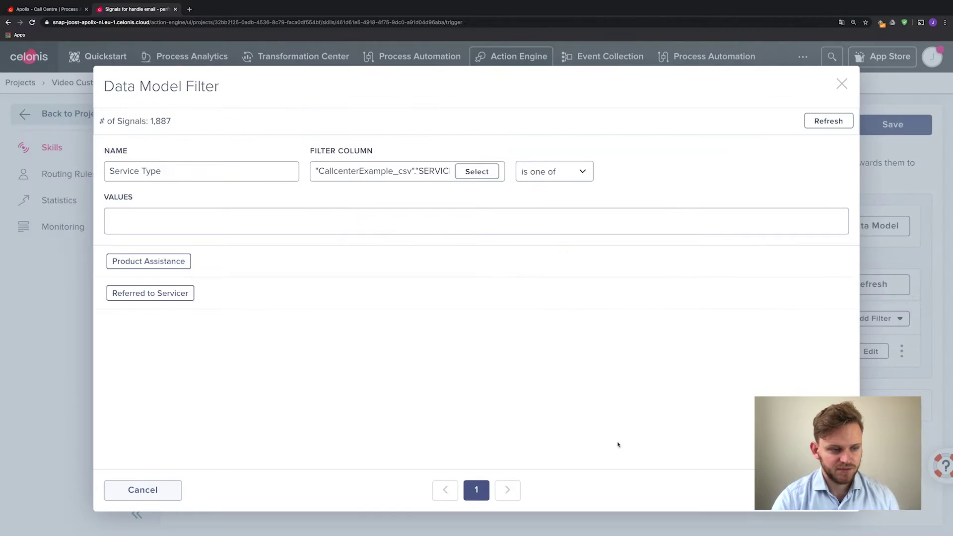
pyautogui.click(162, 264)
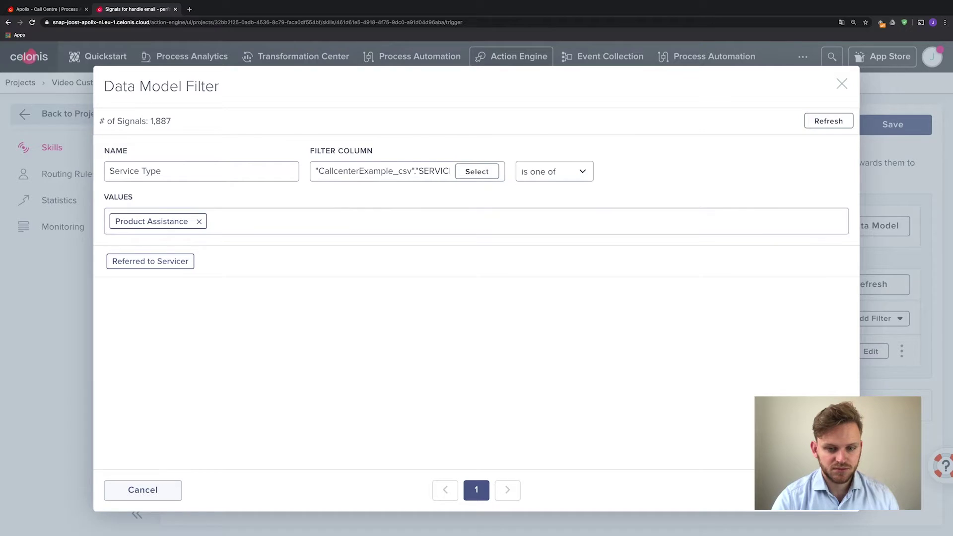
pyautogui.click(813, 490)
# Add a column filter named Operation on the OPERATION column of CallcenterExample_csv, keeping only Handle Email.
pyautogui.click(870, 320)
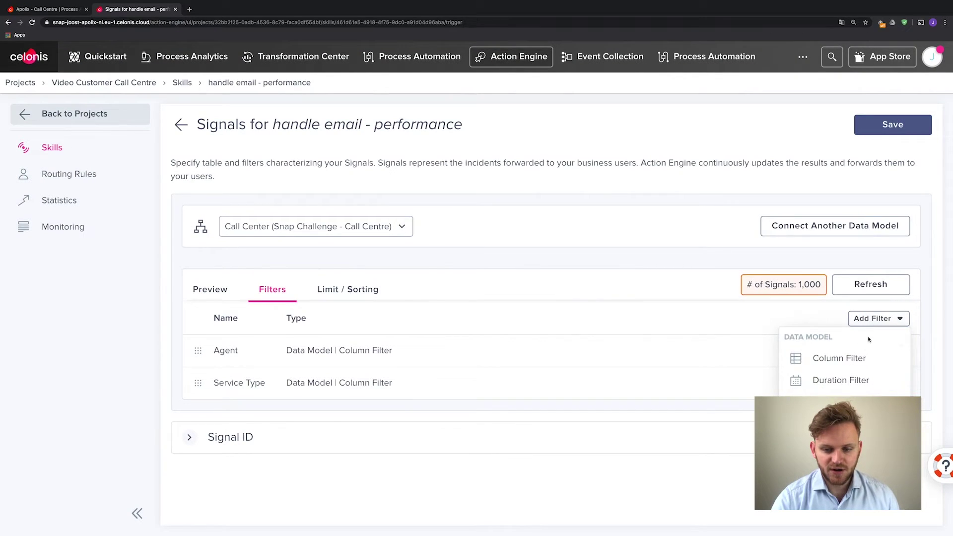
pyautogui.click(844, 357)
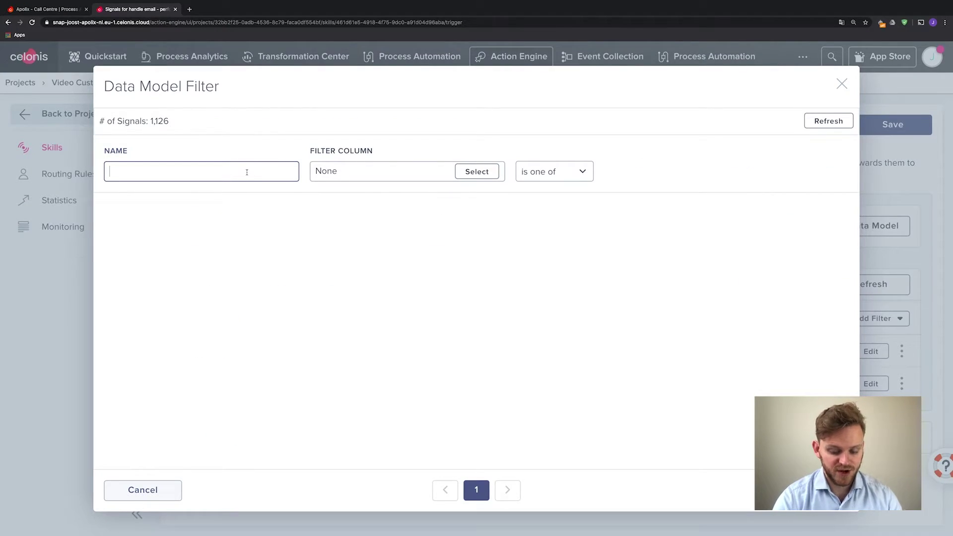
pyautogui.write('Operation')
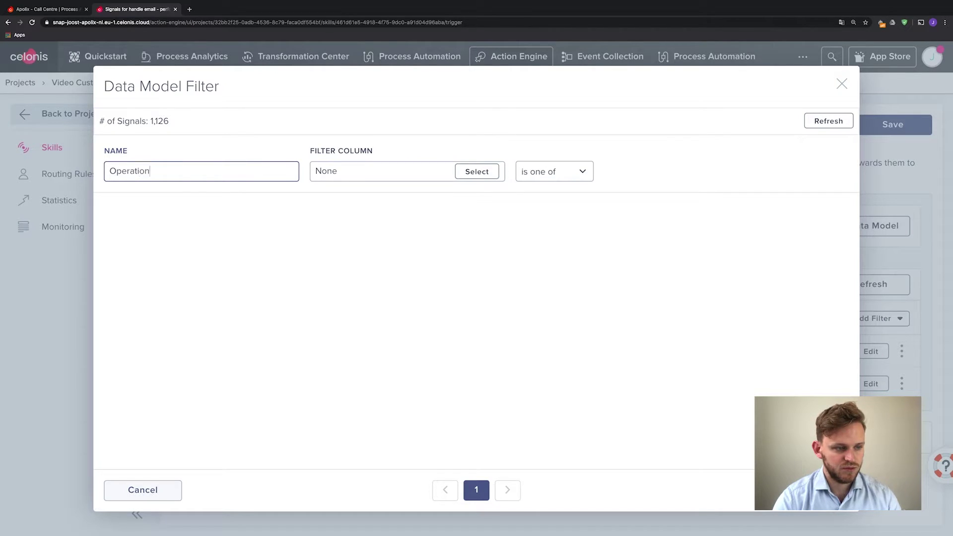
pyautogui.click(471, 170)
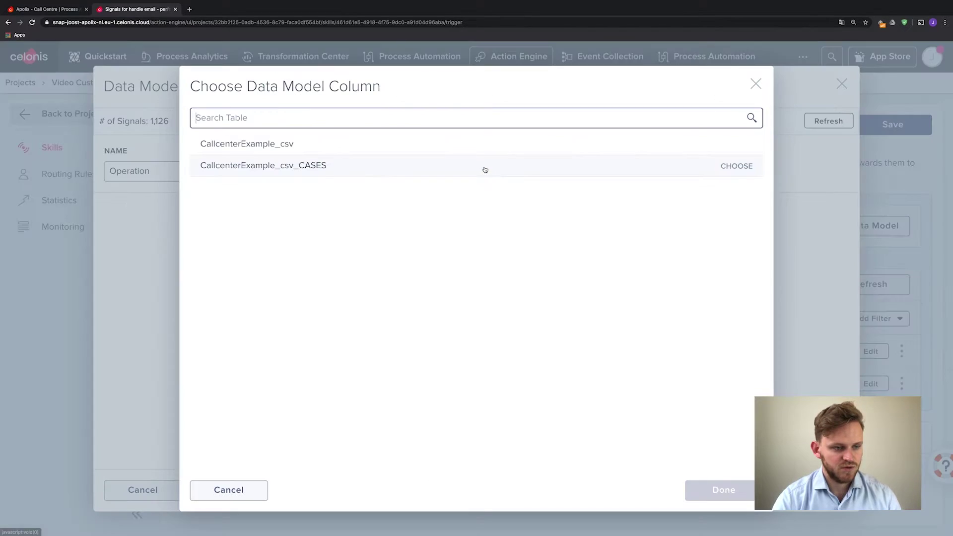
pyautogui.click(299, 144)
pyautogui.click(526, 165)
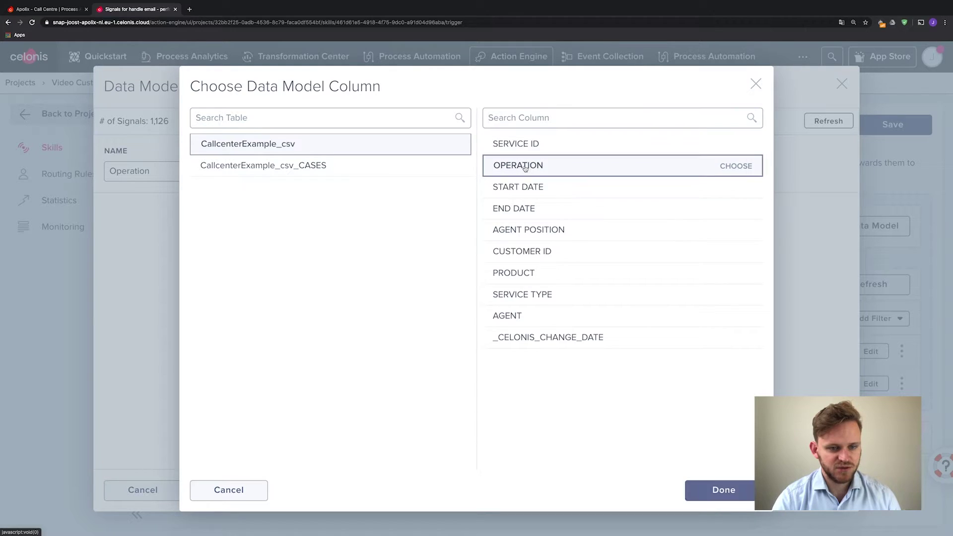
pyautogui.click(702, 489)
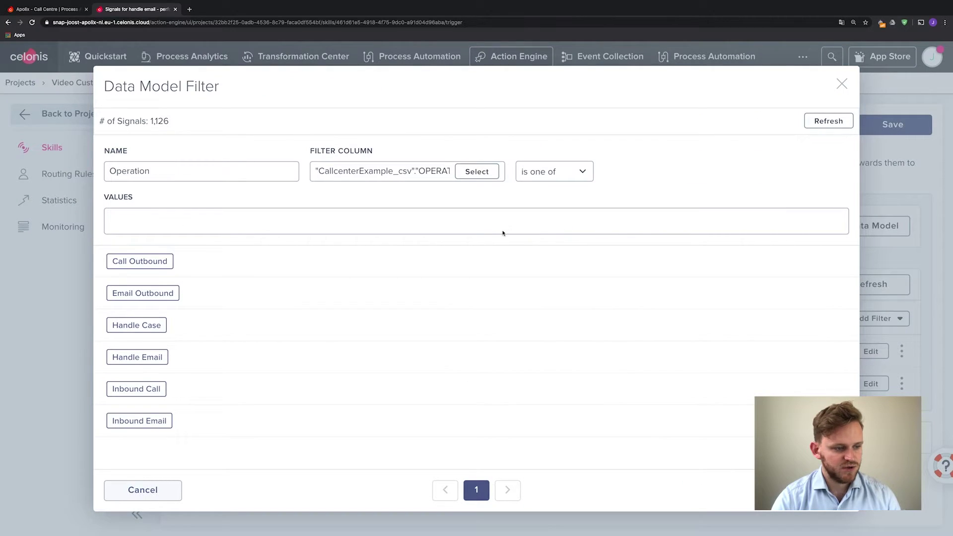
pyautogui.click(169, 358)
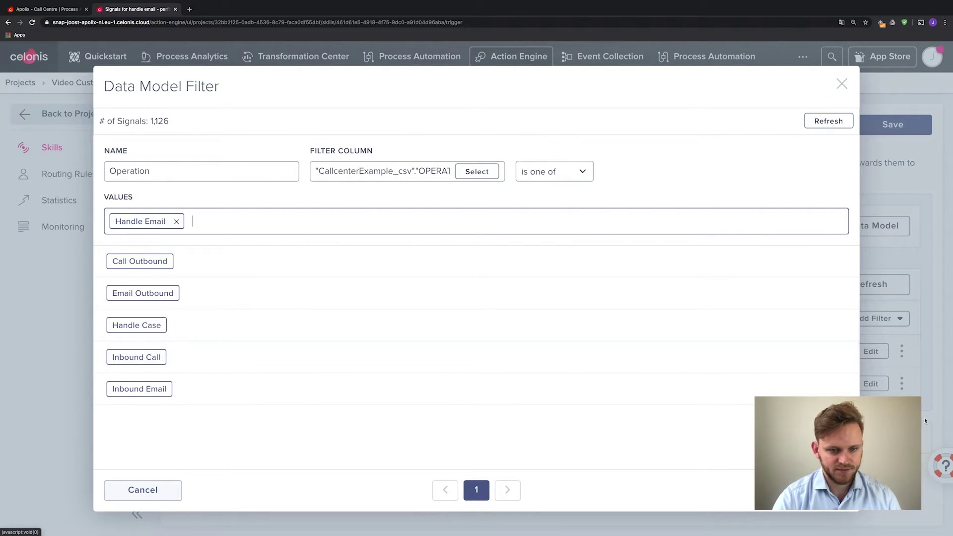
pyautogui.click(810, 490)
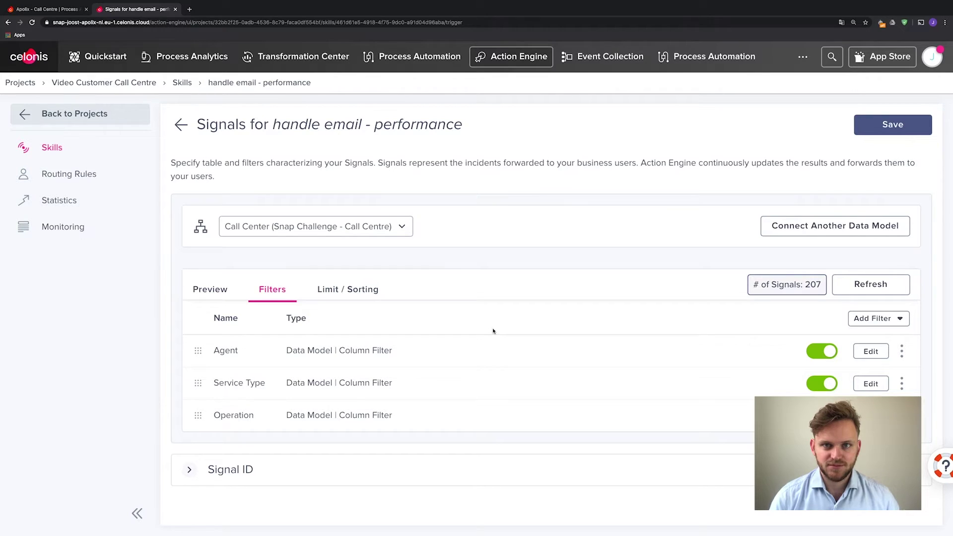
# Save the signals with SERVICE ID and AGENT as the columns of the Signal ID.
pyautogui.click(884, 135)
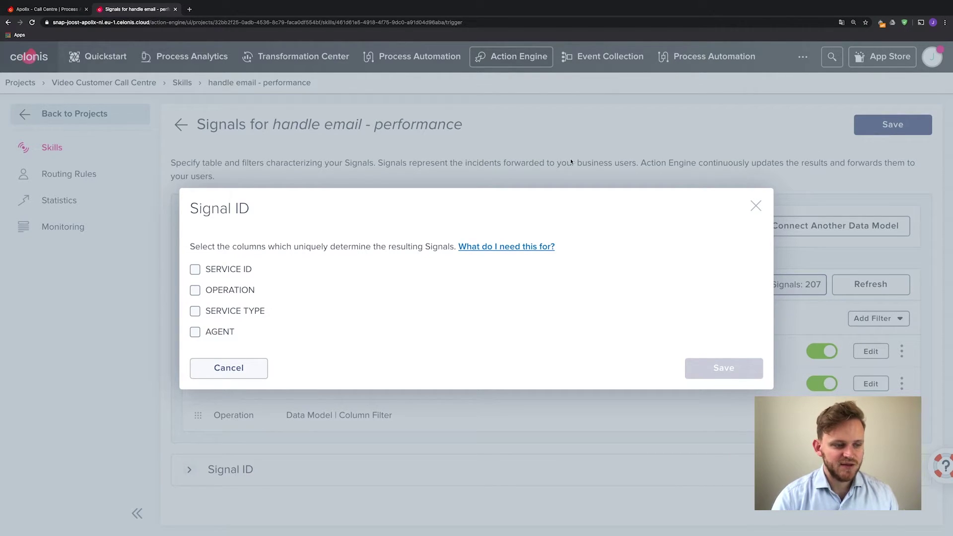
pyautogui.click(196, 270)
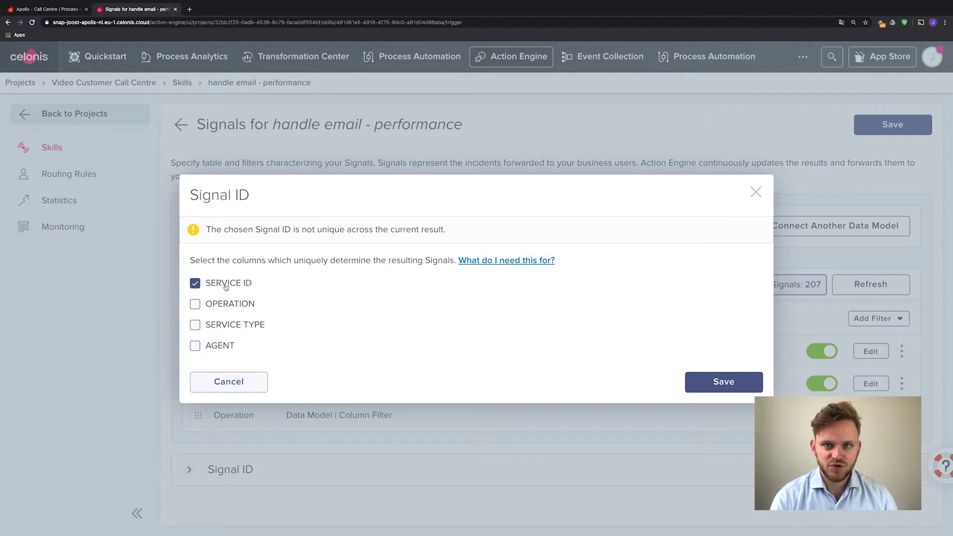
pyautogui.click(213, 347)
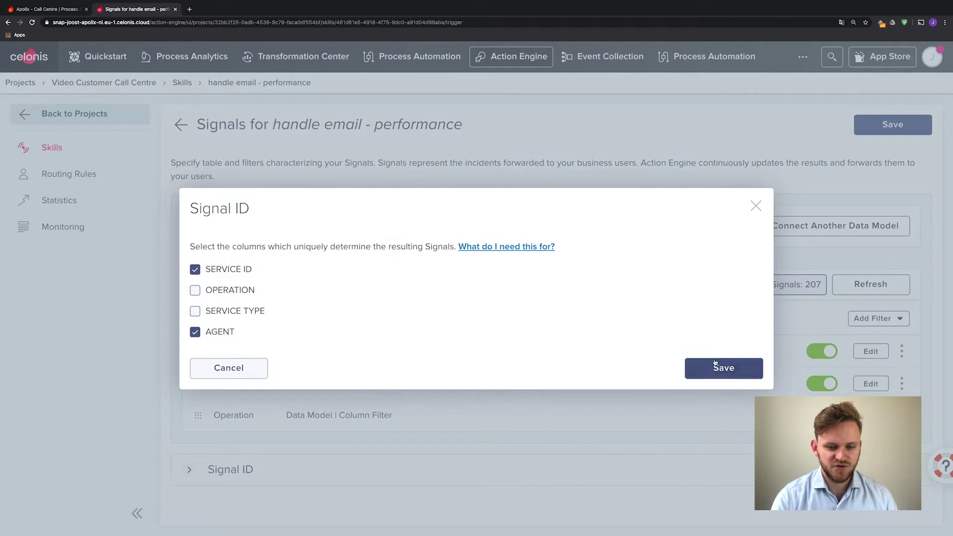
pyautogui.click(723, 370)
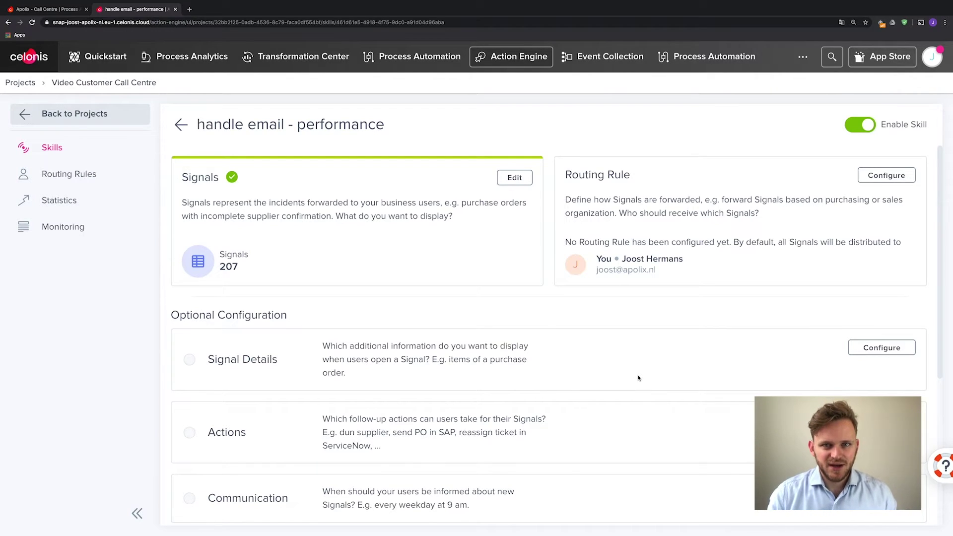
# Add a signal description in the skill's Signal Details that reads "${AGENT} will have to perform ${OPERATION}".
pyautogui.click(881, 347)
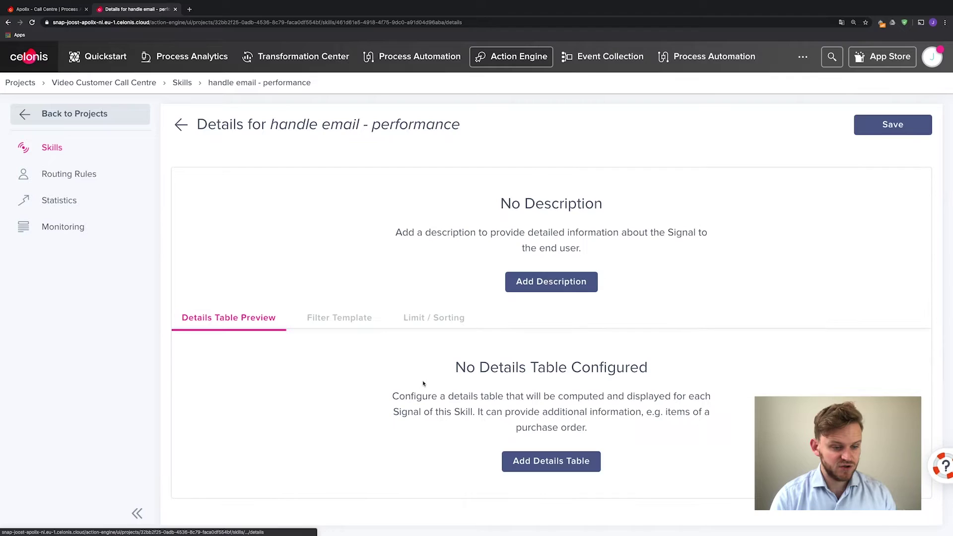
pyautogui.click(552, 282)
pyautogui.click(389, 294)
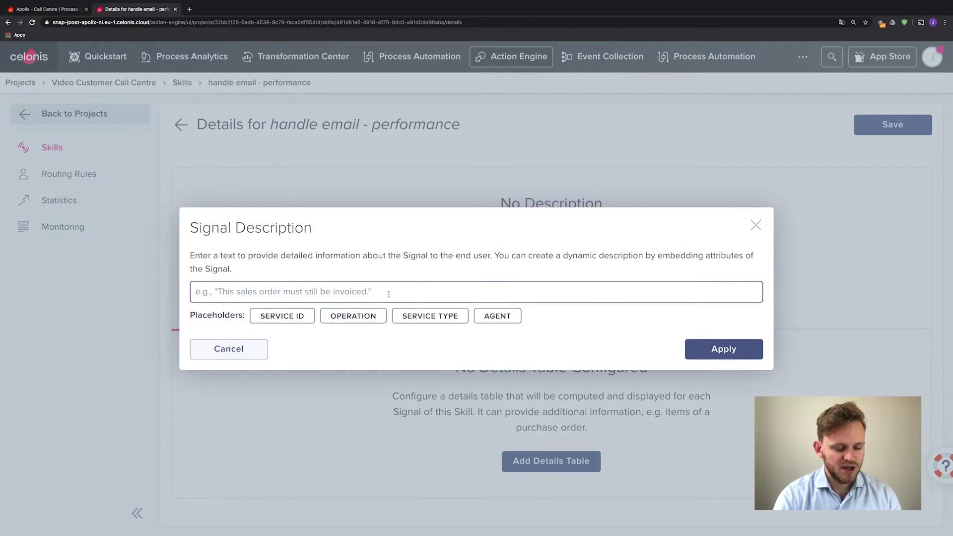
pyautogui.click(500, 316)
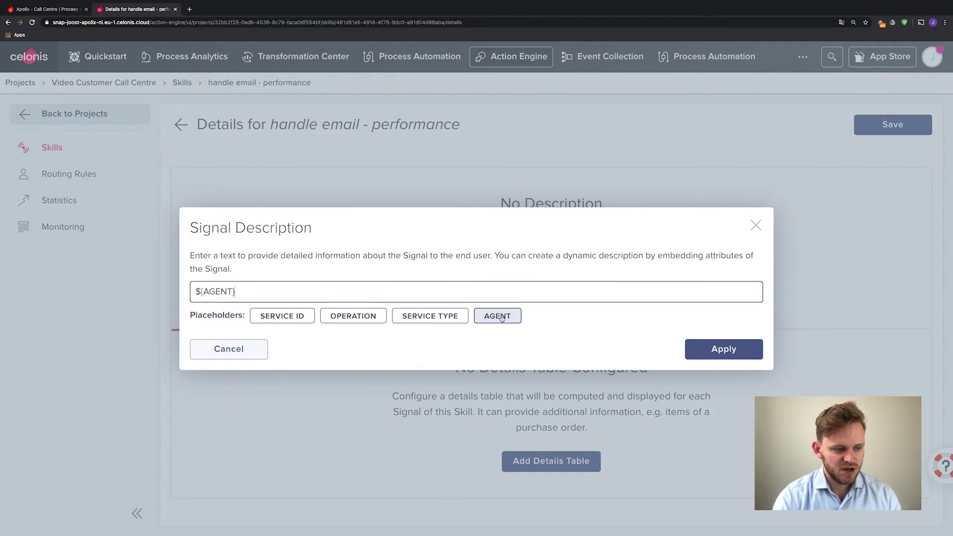
pyautogui.write('will have to perform')
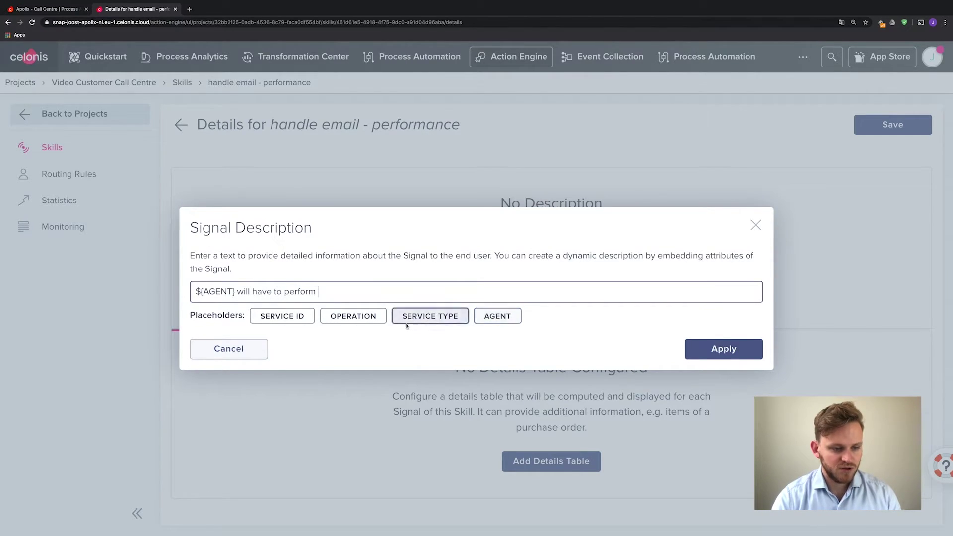
pyautogui.click(371, 318)
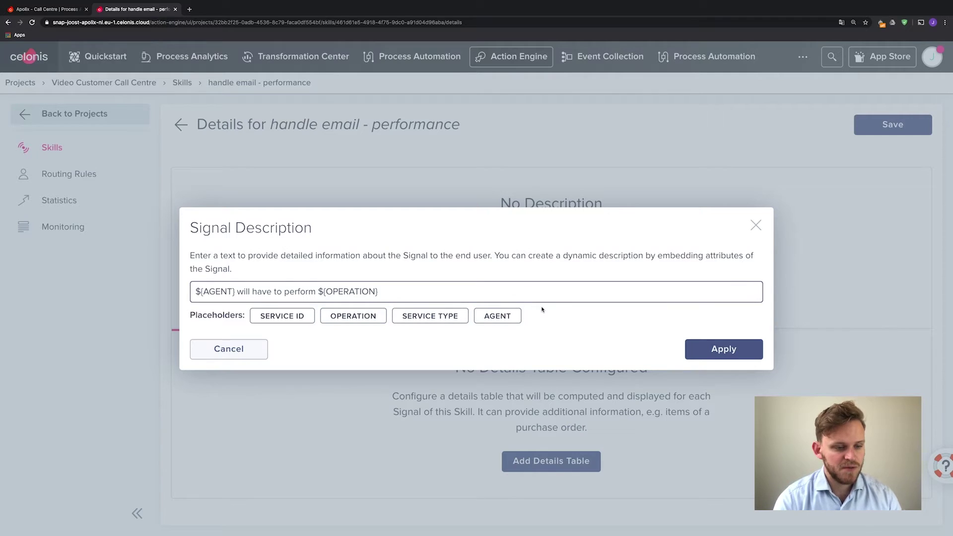
# Extend the signal description with "for case ${SERVICE ID}. Schedule a meeting to increase performance." and save the signal details.
pyautogui.write('for case')
pyautogui.click(291, 314)
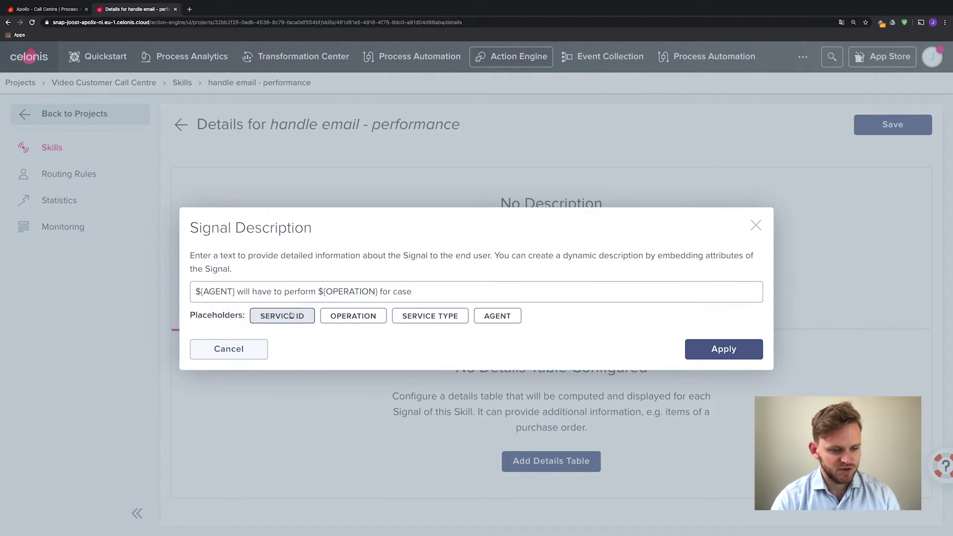
pyautogui.write('. H')
pyautogui.press('BackSpace')
pyautogui.press('BackSpace')
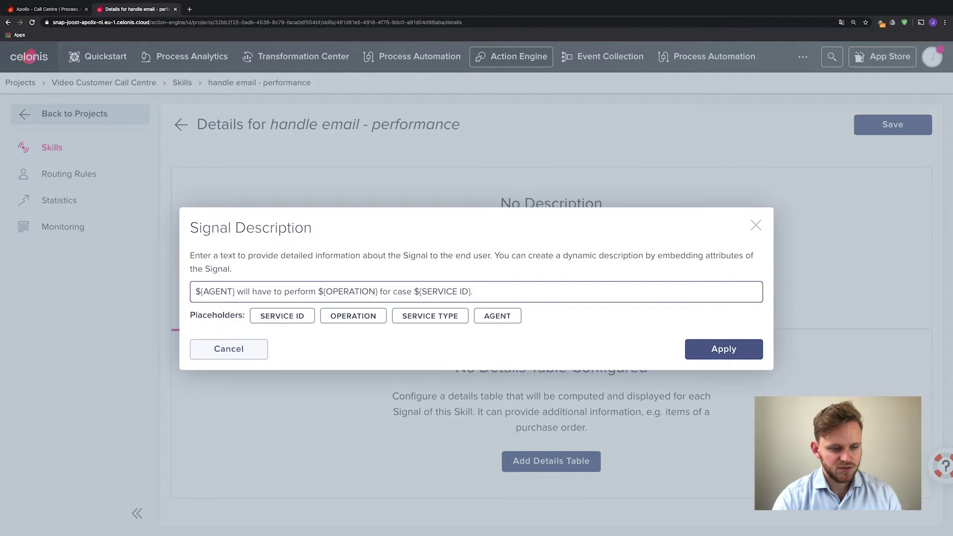
pyautogui.write('Schedule a m')
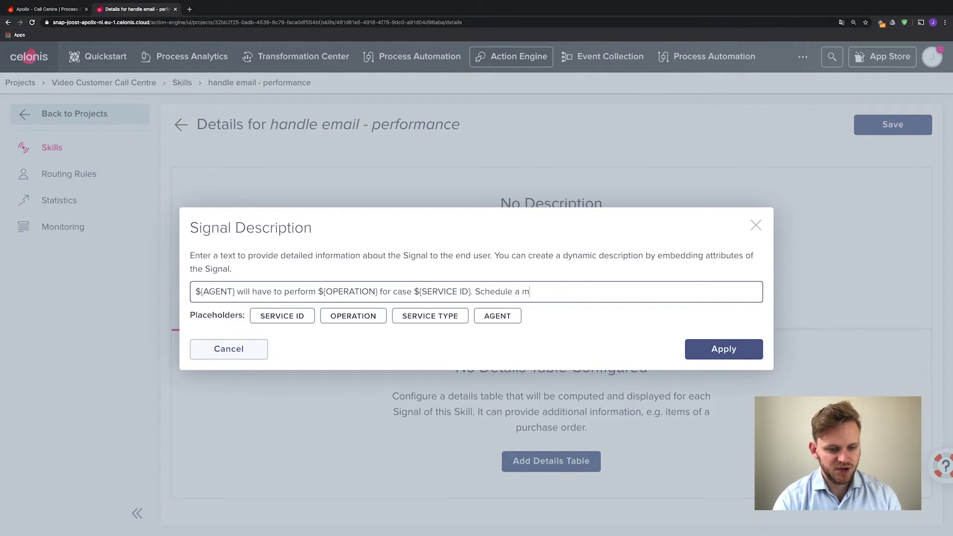
pyautogui.write('eeting to increase performance.')
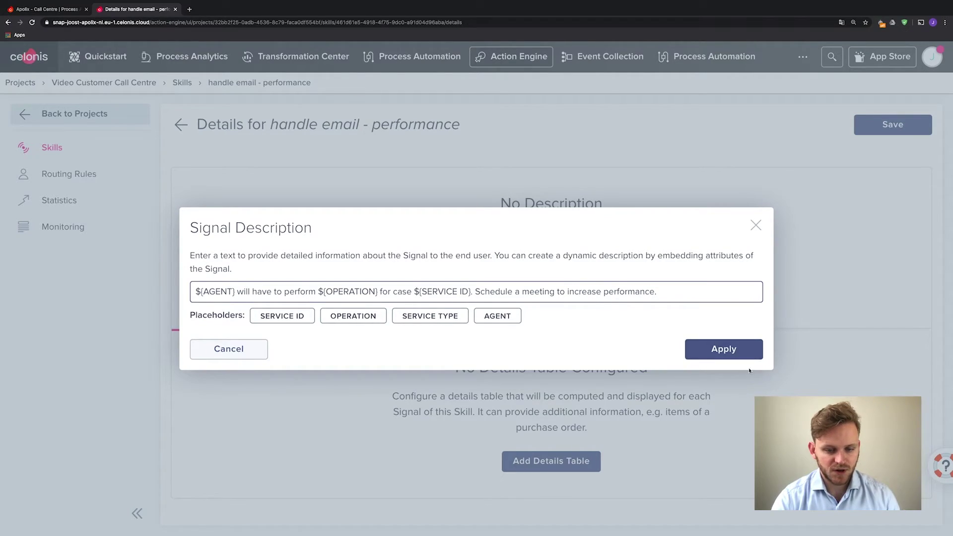
pyautogui.click(726, 341)
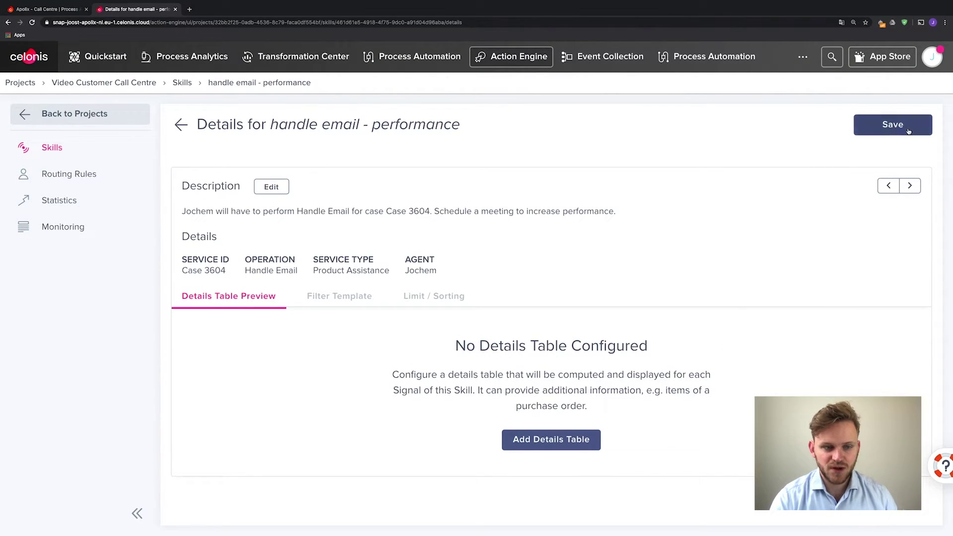
pyautogui.click(862, 126)
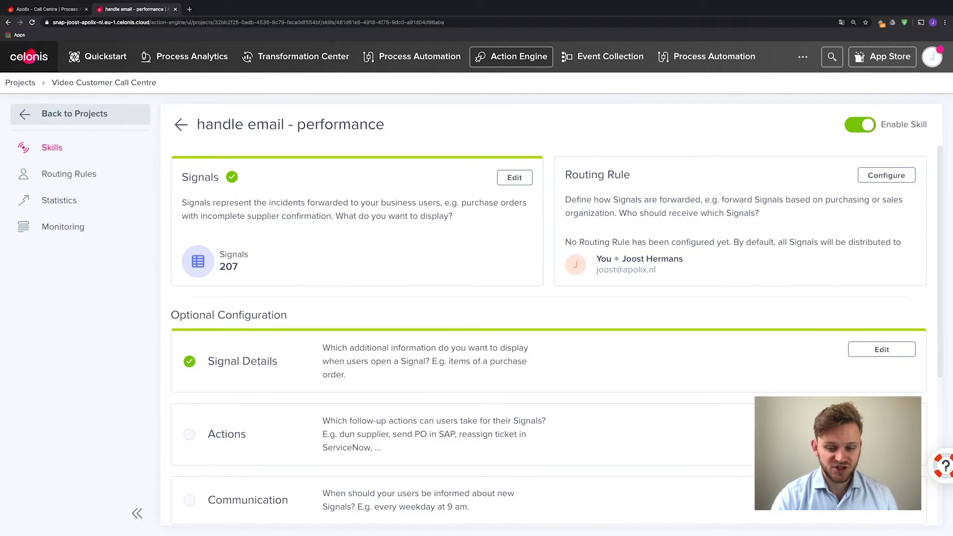
# Add an "Email: Open prefilled draft" action to the skill and name it "Schedule a meeting with Agent".
pyautogui.click(675, 434)
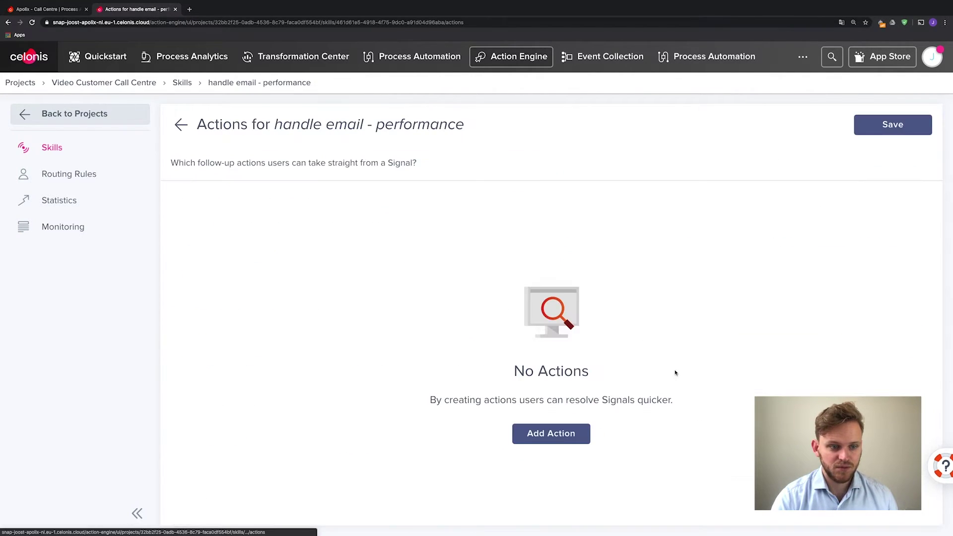
pyautogui.click(536, 435)
pyautogui.scroll(-3, 439, 423)
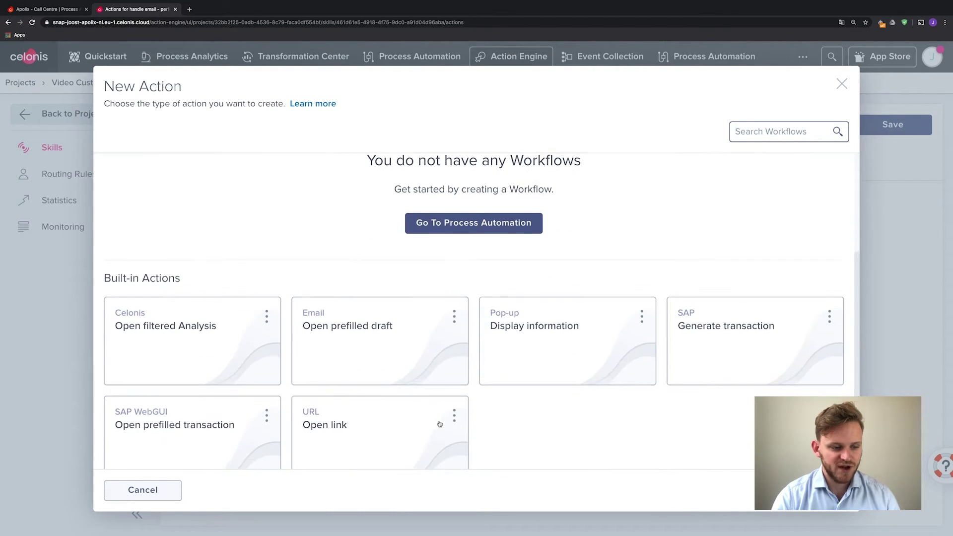
pyautogui.click(370, 334)
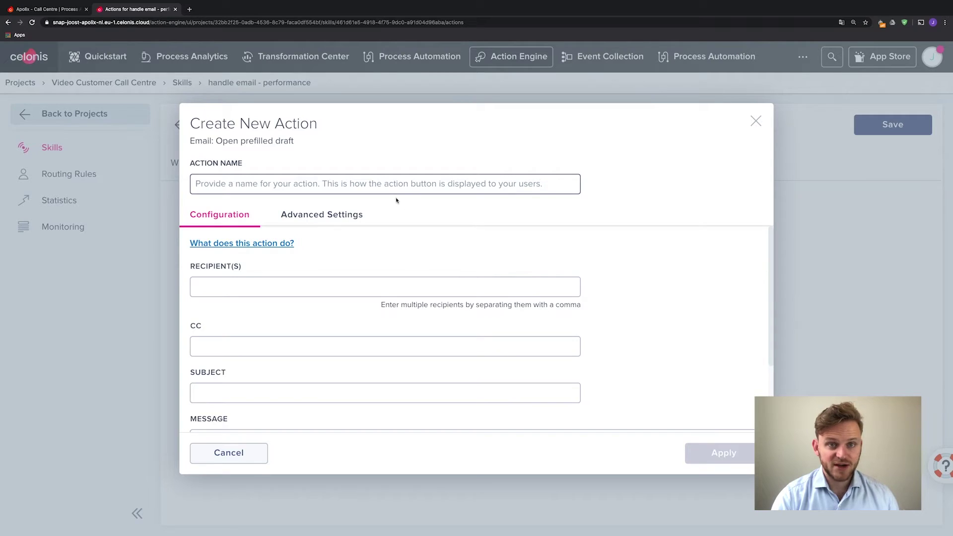
pyautogui.click(394, 191)
pyautogui.write('Schedu')
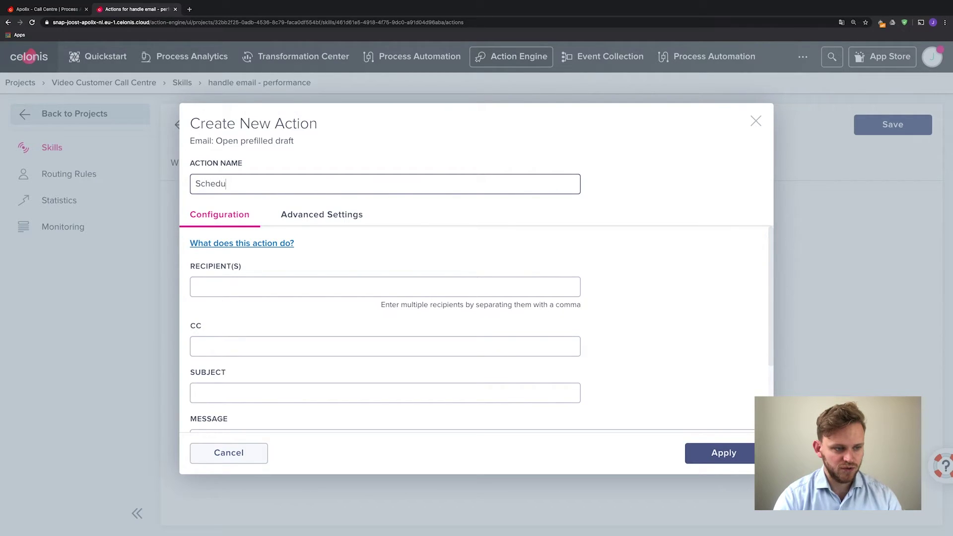
pyautogui.write('le a meeting with ')
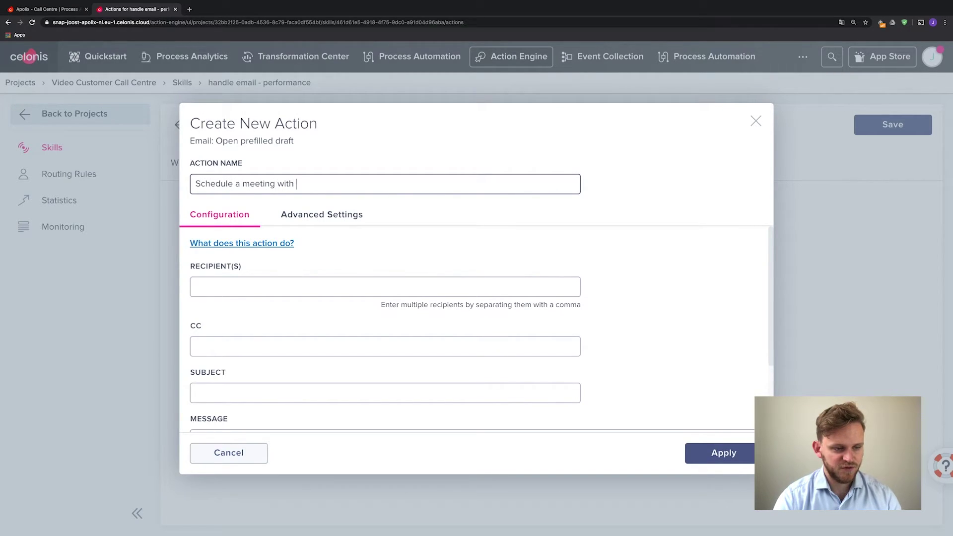
pyautogui.write('Agent')
pyautogui.click(292, 293)
pyautogui.scroll(-3, 292, 294)
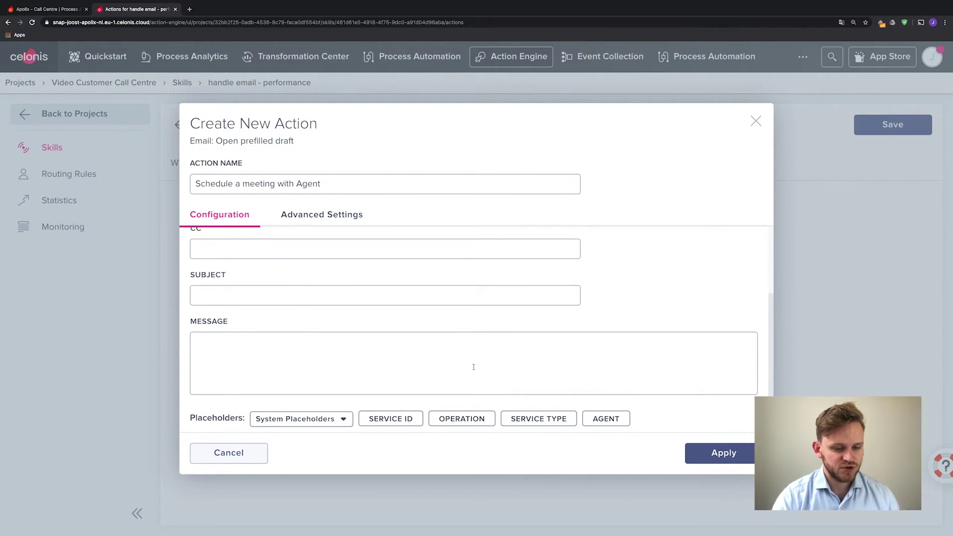
pyautogui.click(614, 420)
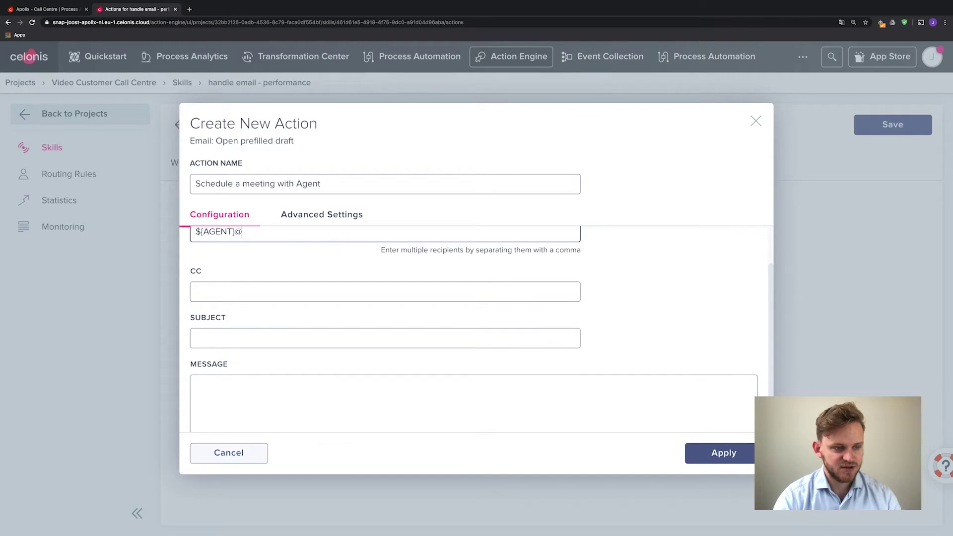
pyautogui.write('@abcco')
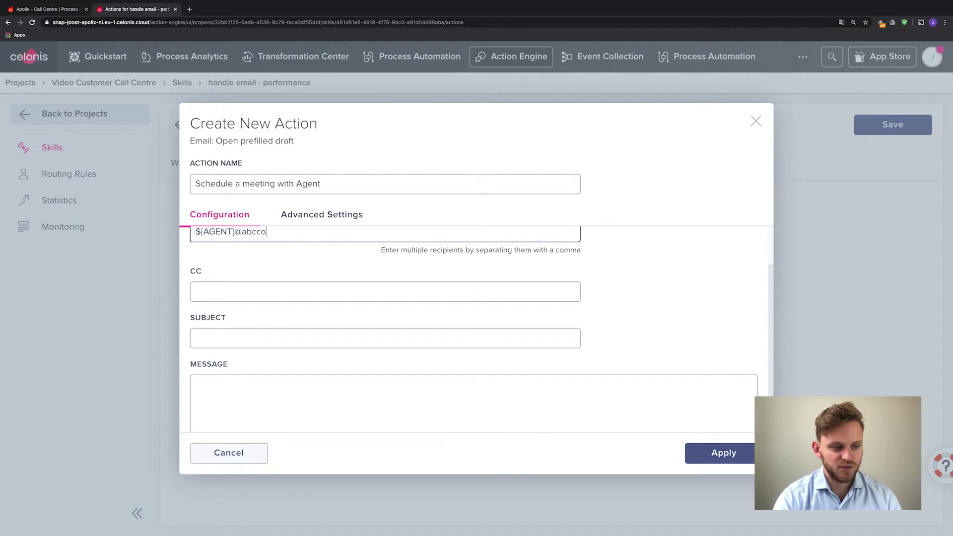
pyautogui.write('rp.com')
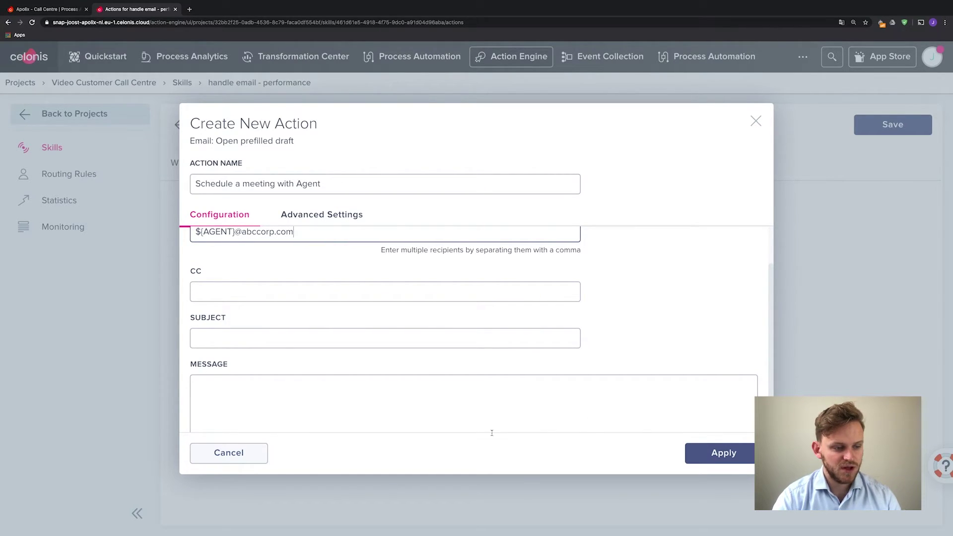
# Set the subject of the email draft to "Schedule meeting to improve ${OPERATION} performance".
pyautogui.click(328, 334)
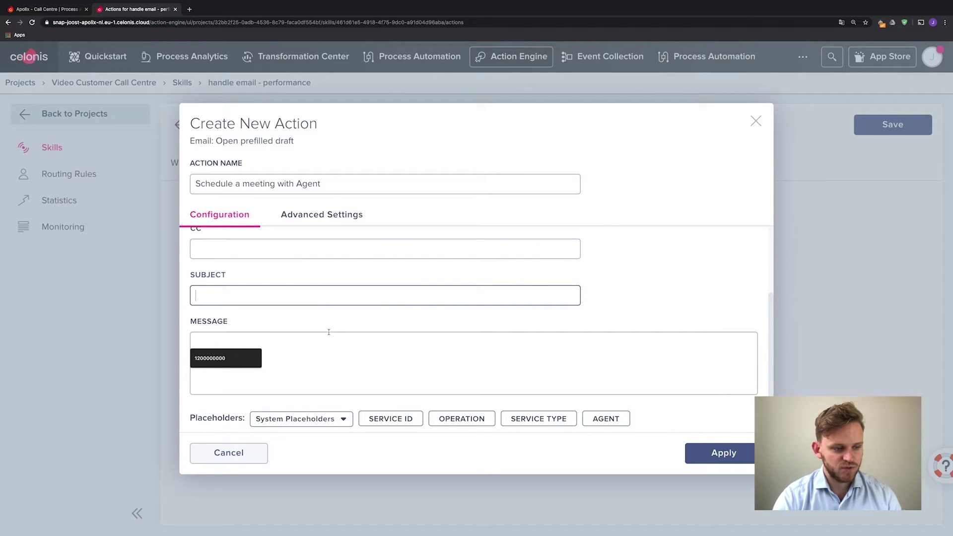
pyautogui.write('Sch')
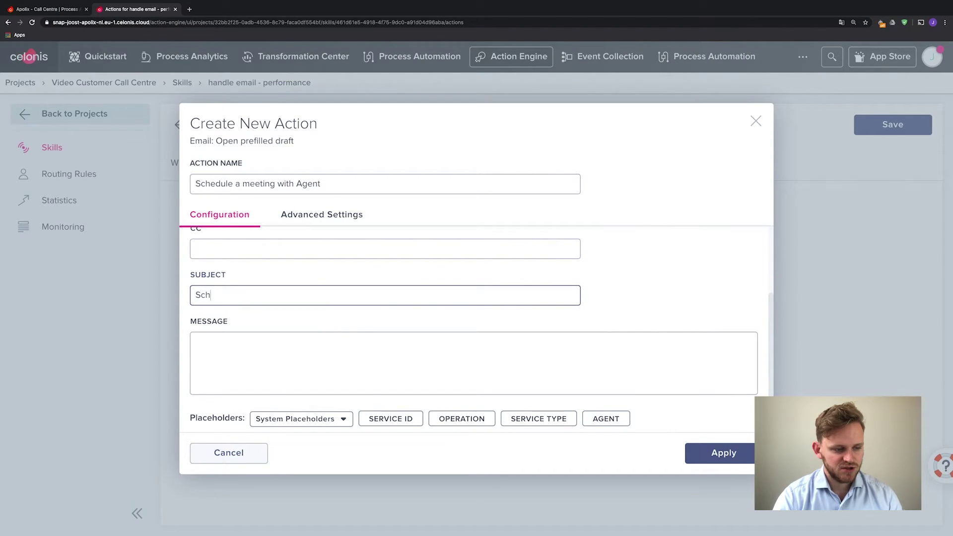
pyautogui.write('edule meeting ')
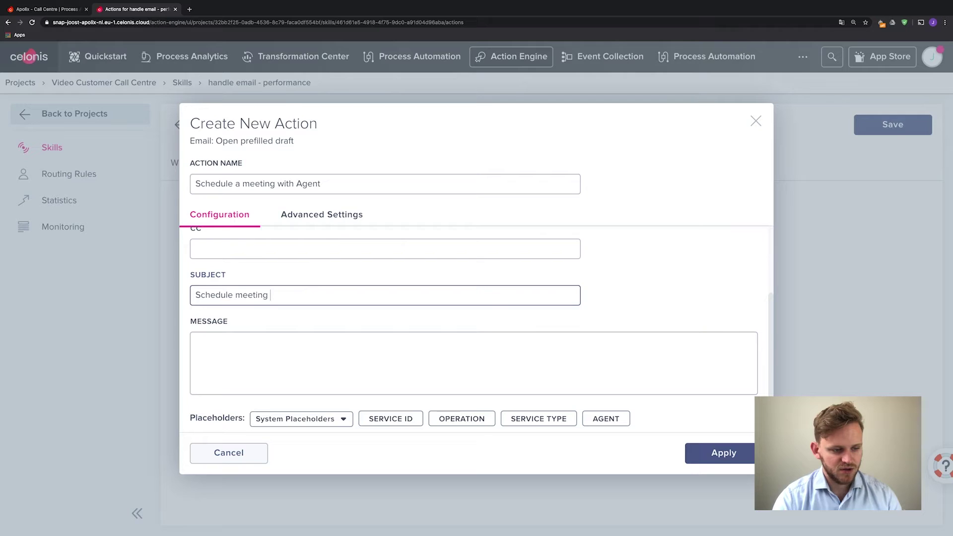
pyautogui.write('to improve')
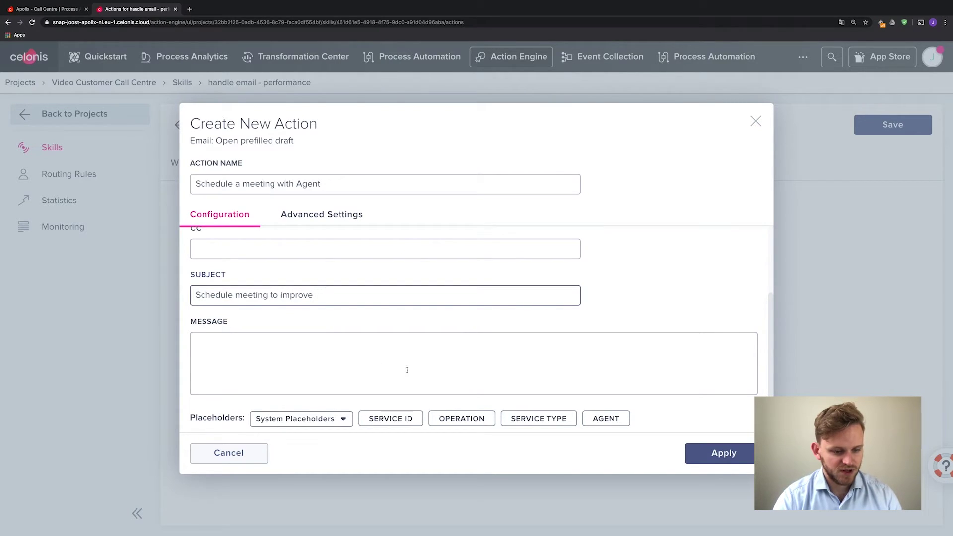
pyautogui.click(461, 419)
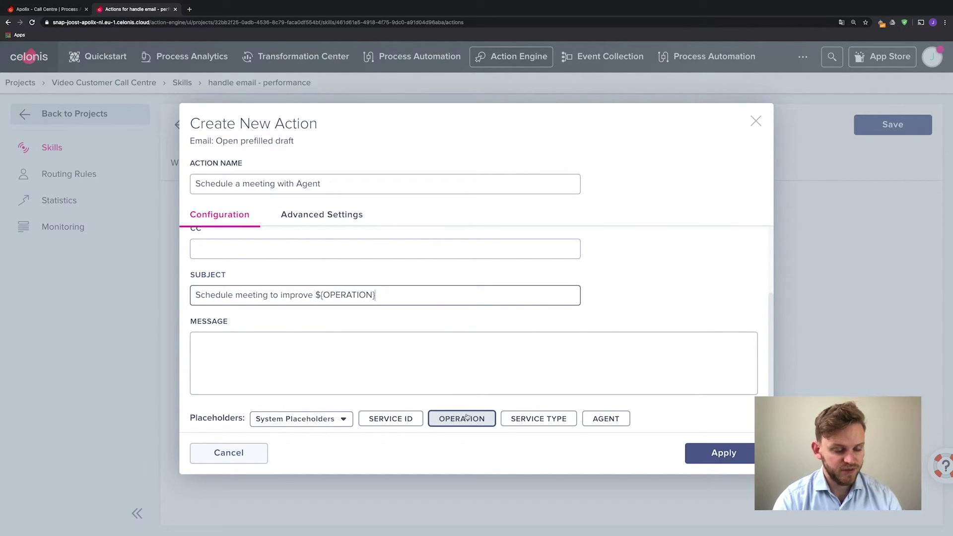
pyautogui.write('performance')
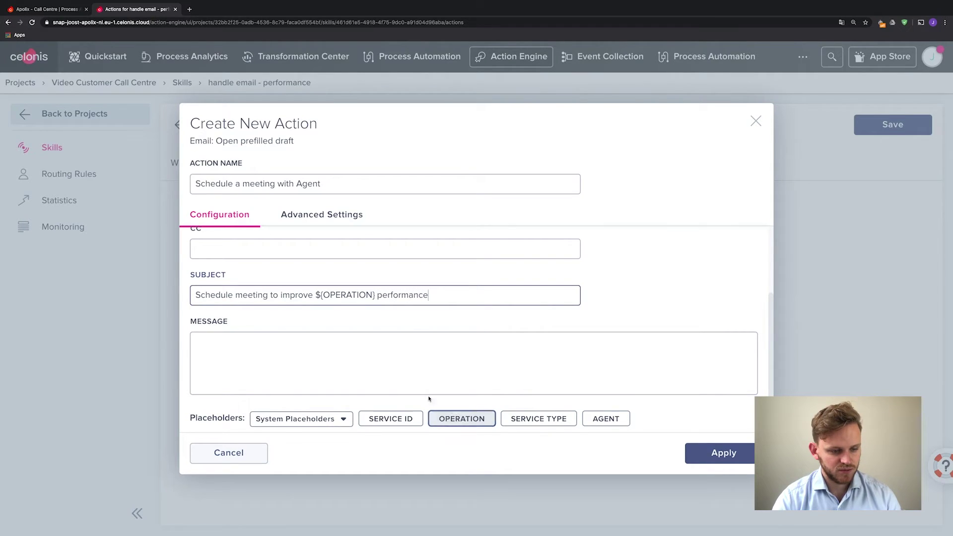
# Write the email message "Dear ${AGENT}," followed by "I would like to schedule an appointment to help you increase the performance of ${OPERATION}".
pyautogui.click(343, 345)
pyautogui.write('Dear')
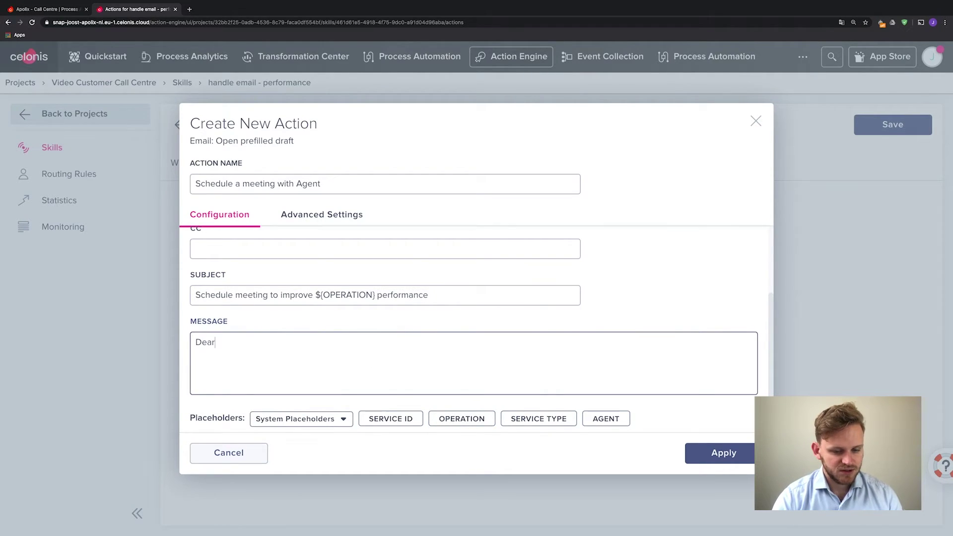
pyautogui.click(604, 419)
pyautogui.write(',  I would like to sch')
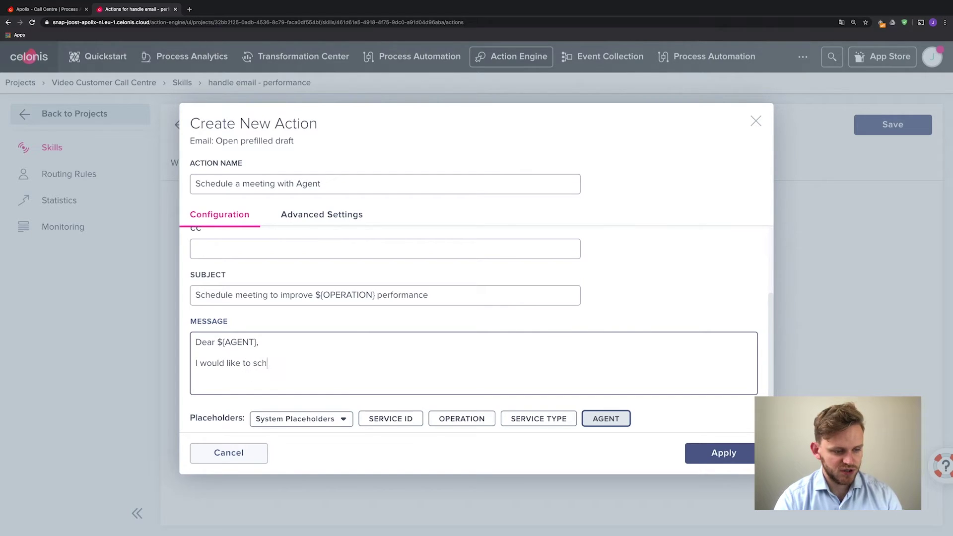
pyautogui.write('edule an appointment to help you increase the p')
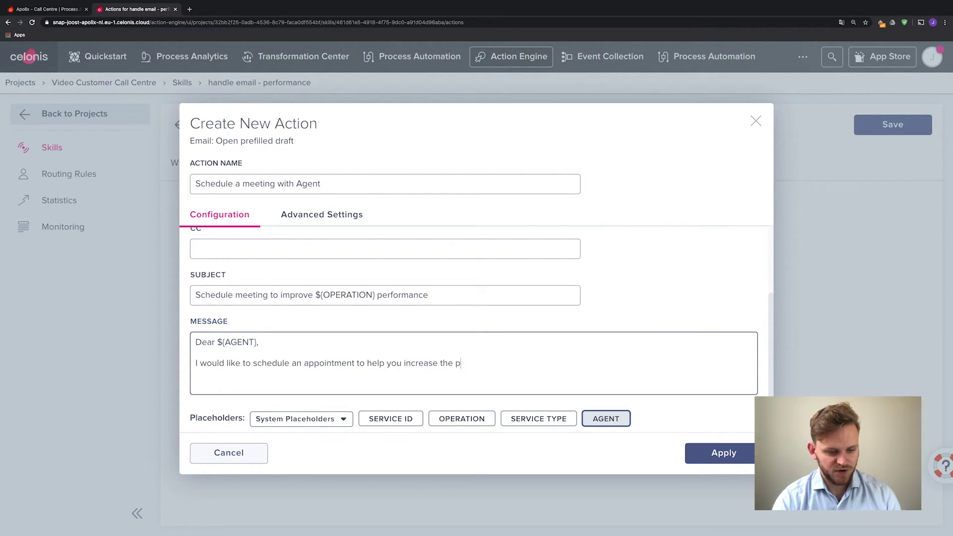
pyautogui.write('erformance of')
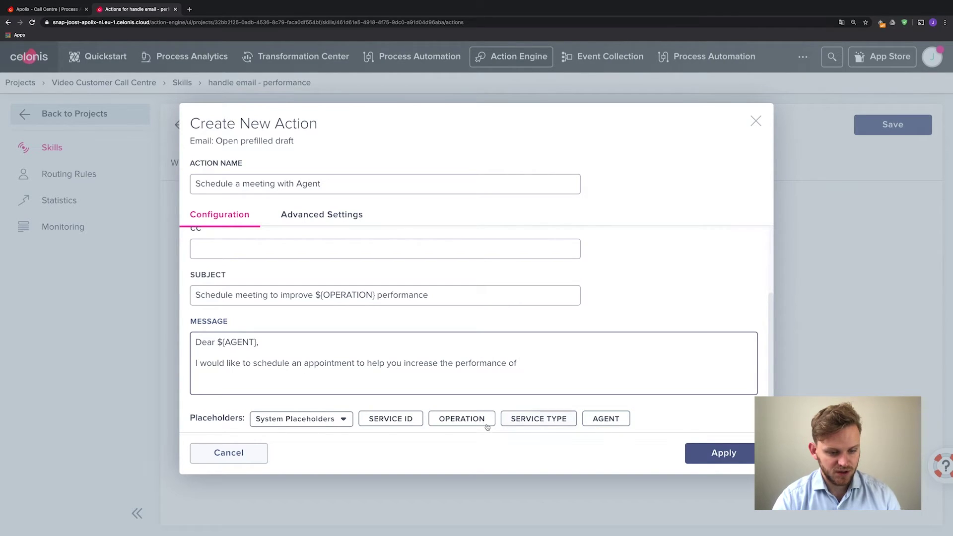
pyautogui.click(482, 420)
# Finish the message with "Lets meet at 2pm today!", "Cheers," and the sender's first name on separate lines, and save the skill's actions.
pyautogui.press('Return')
pyautogui.write('Let')
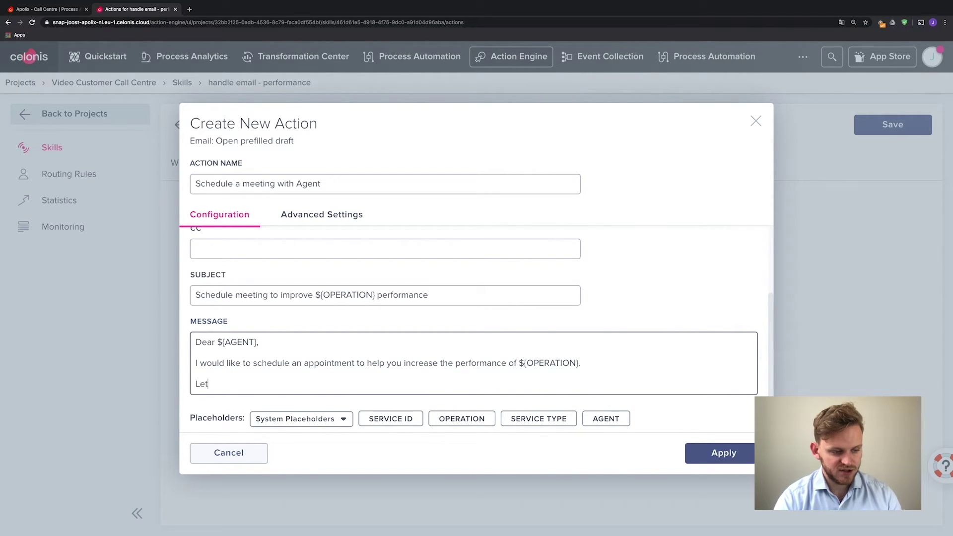
pyautogui.write('s meet at 2pm today!')
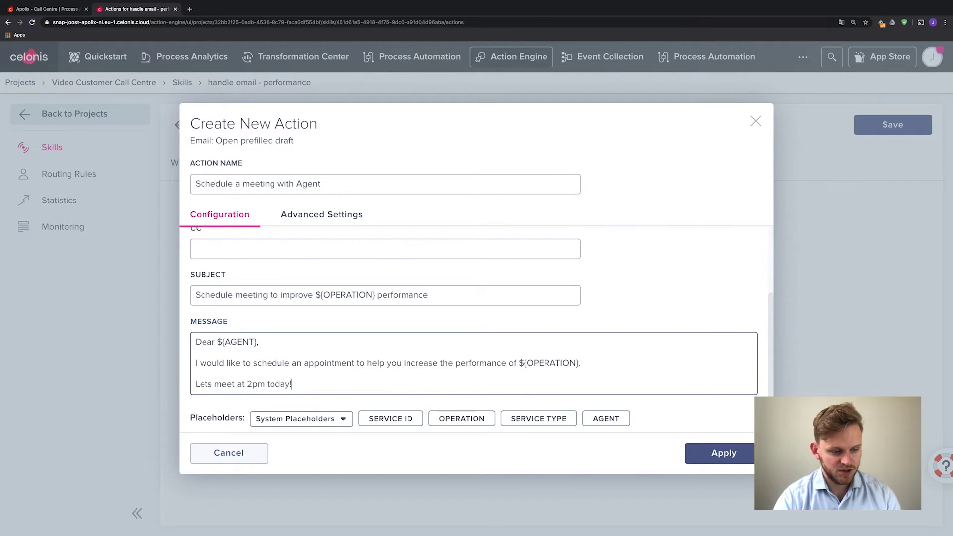
pyautogui.press('Return')
pyautogui.write('Cheers,')
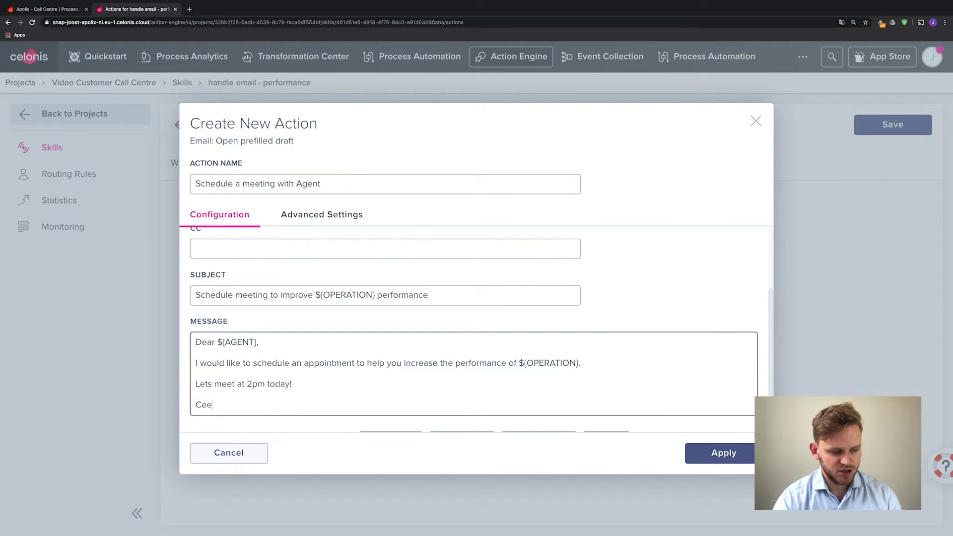
pyautogui.press('Return')
pyautogui.write('Joost')
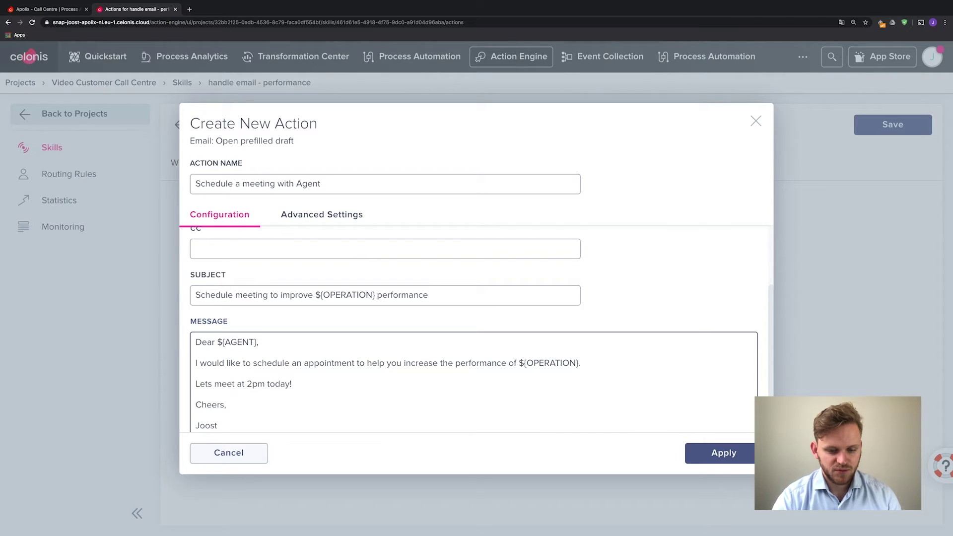
pyautogui.click(745, 456)
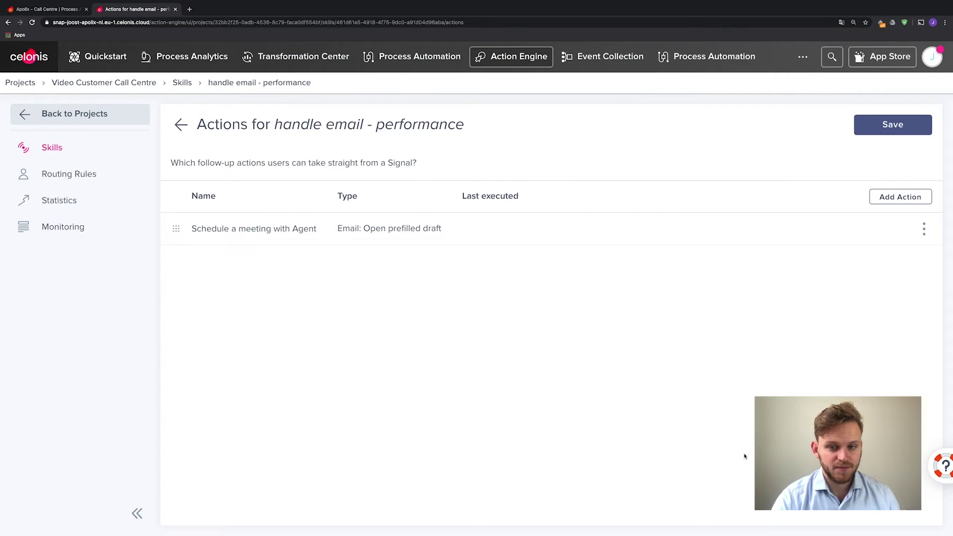
pyautogui.click(903, 130)
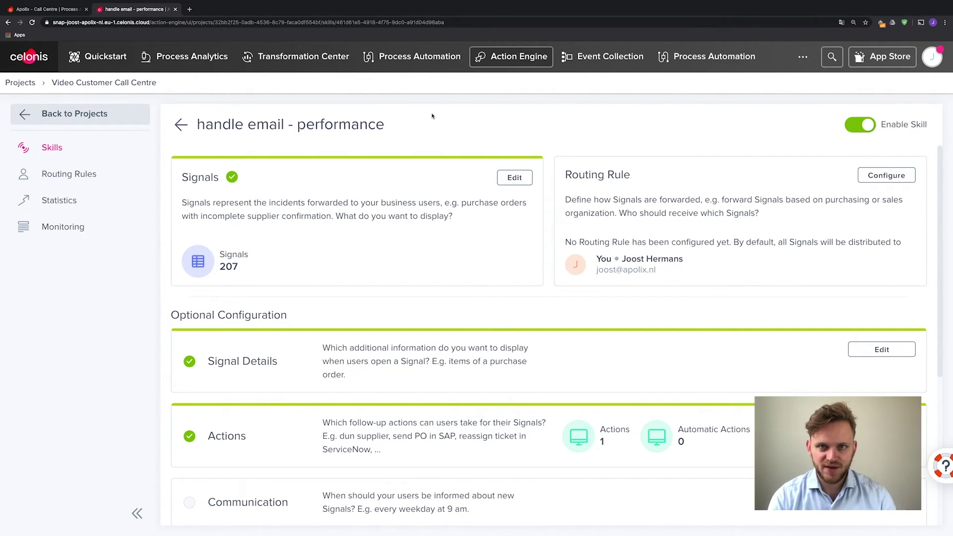
# Open the first "handle email - performance" signal in the inbox's signal list and run its Schedule A Meeting With Agent action.
pyautogui.click(28, 115)
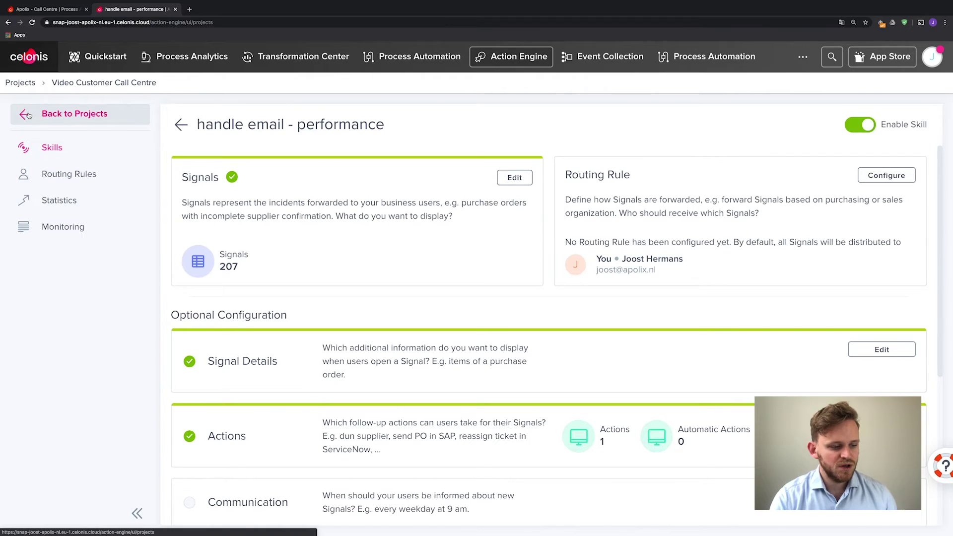
pyautogui.click(62, 143)
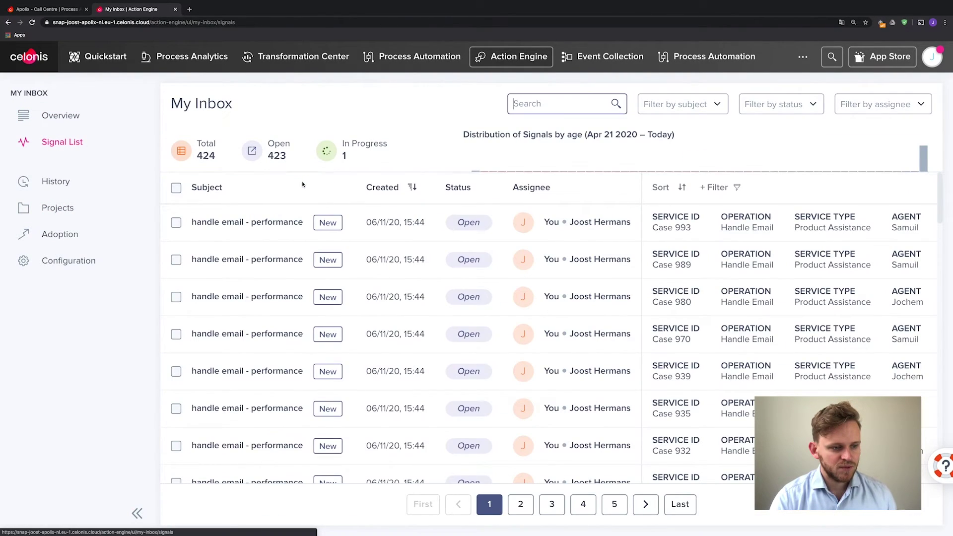
pyautogui.click(260, 229)
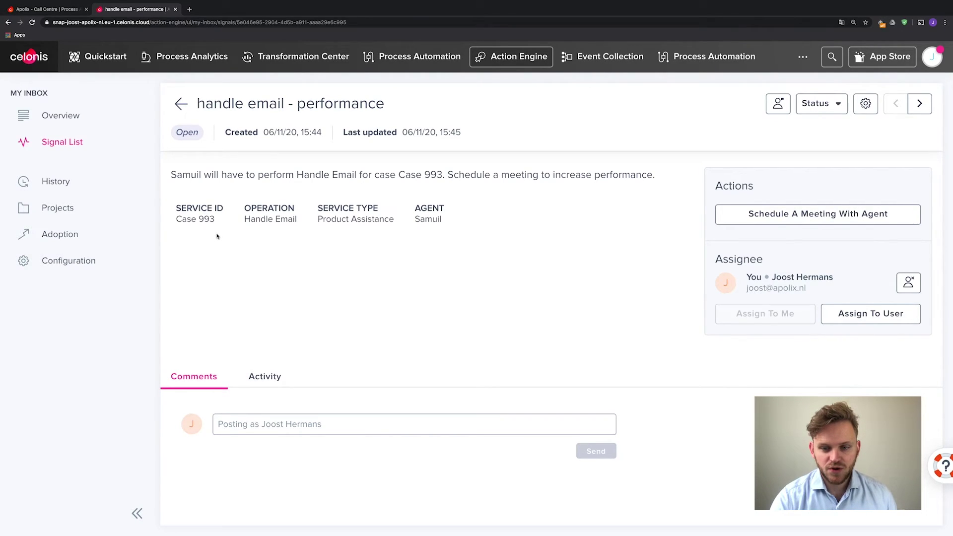
pyautogui.click(787, 214)
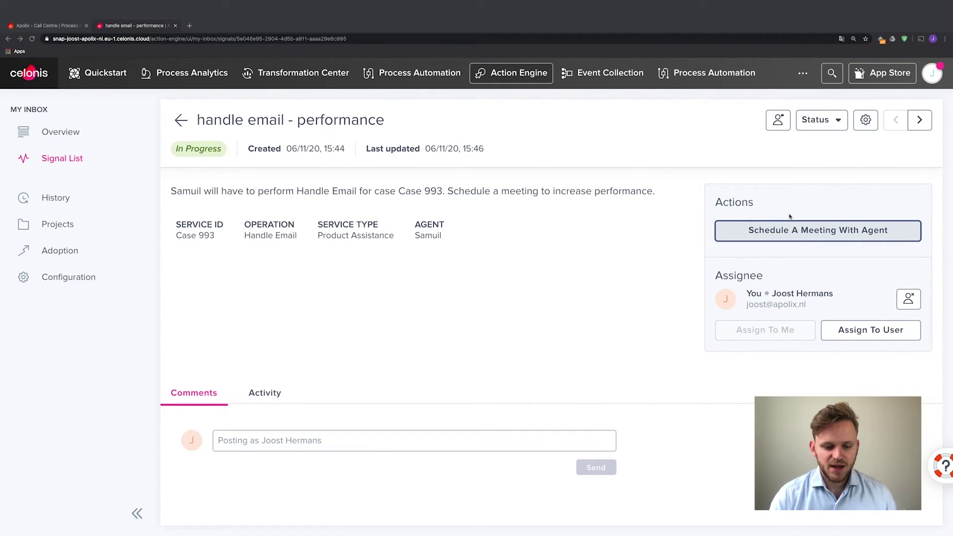